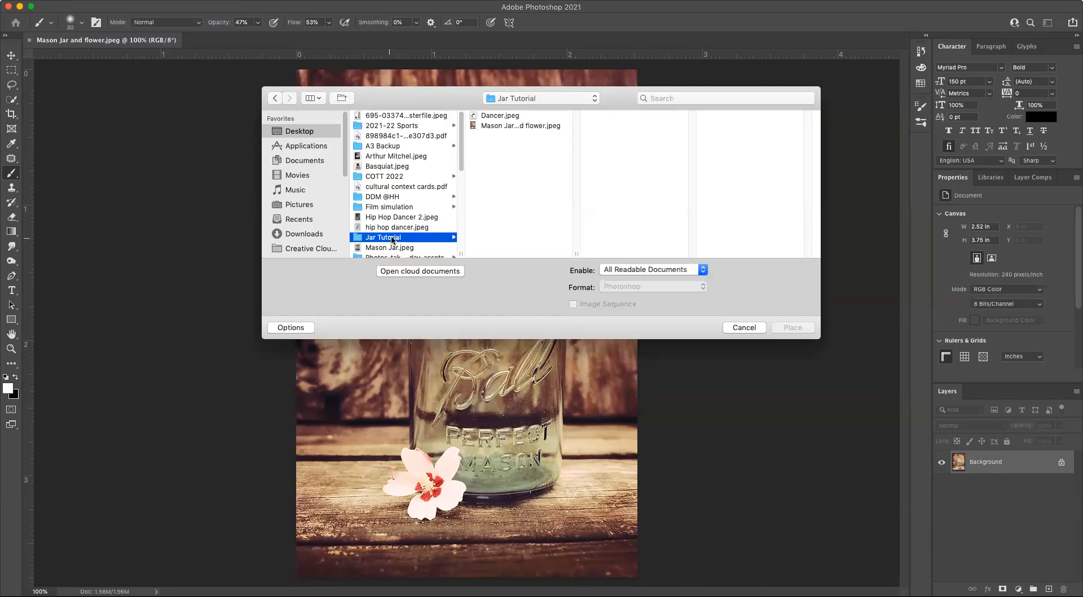
- Place Dancer.jpeg from the Jar Tutorial folder into the mason jar document and commit it at its default size
click(500, 115)
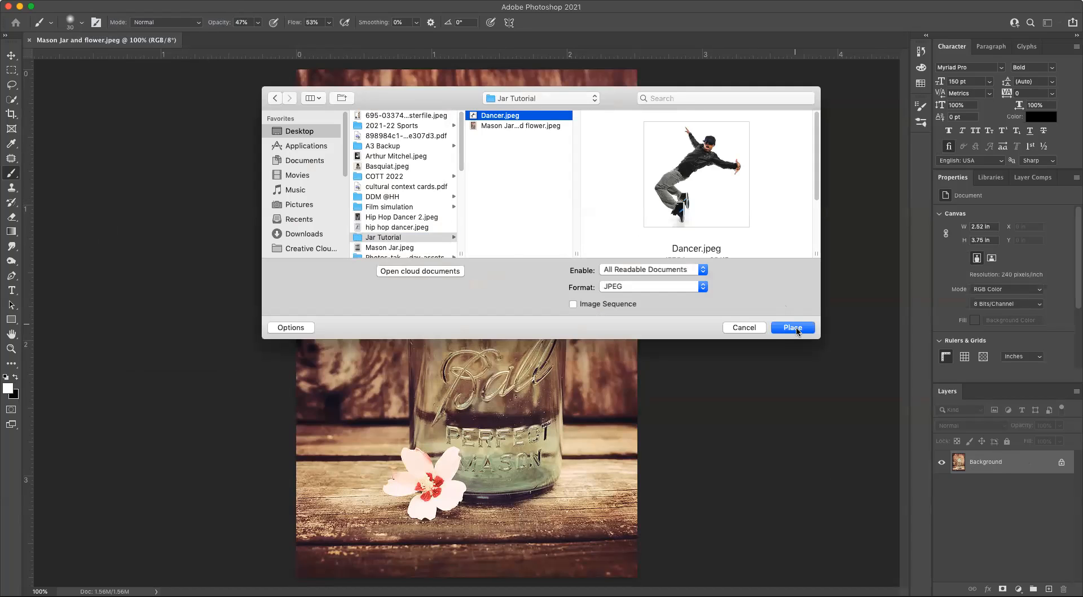
click(792, 328)
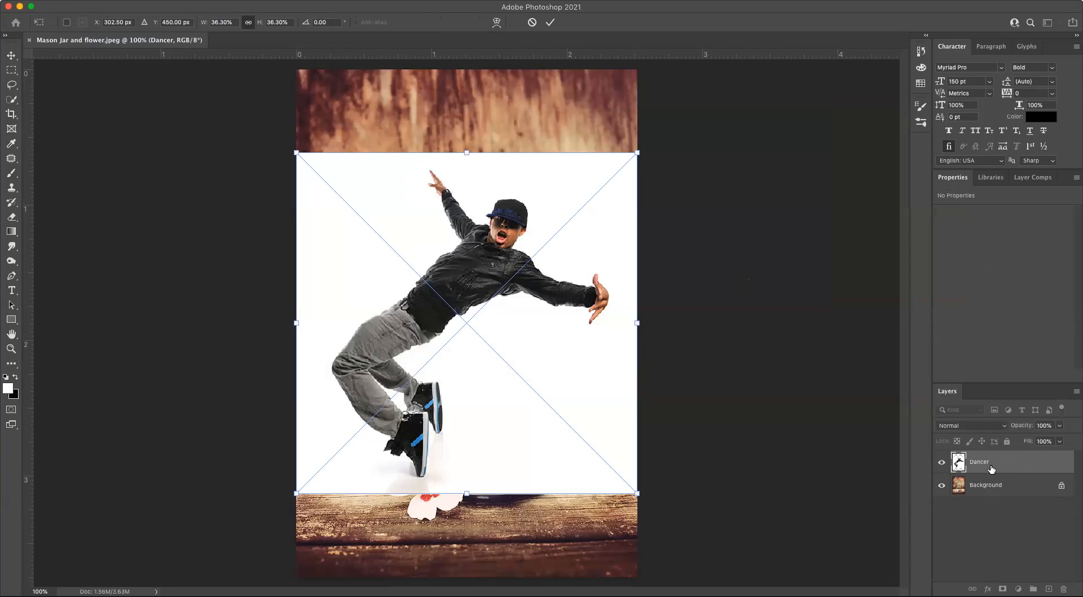
click(551, 22)
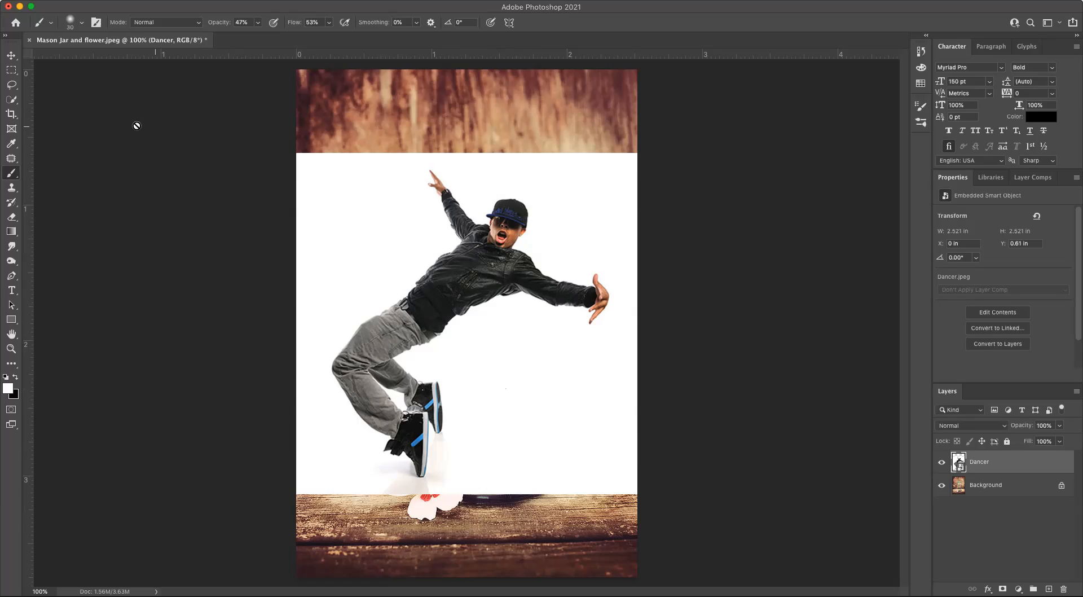
- Select the dancer with the Object Selection tool by framing the whole figure in a rectangle
click(11, 99)
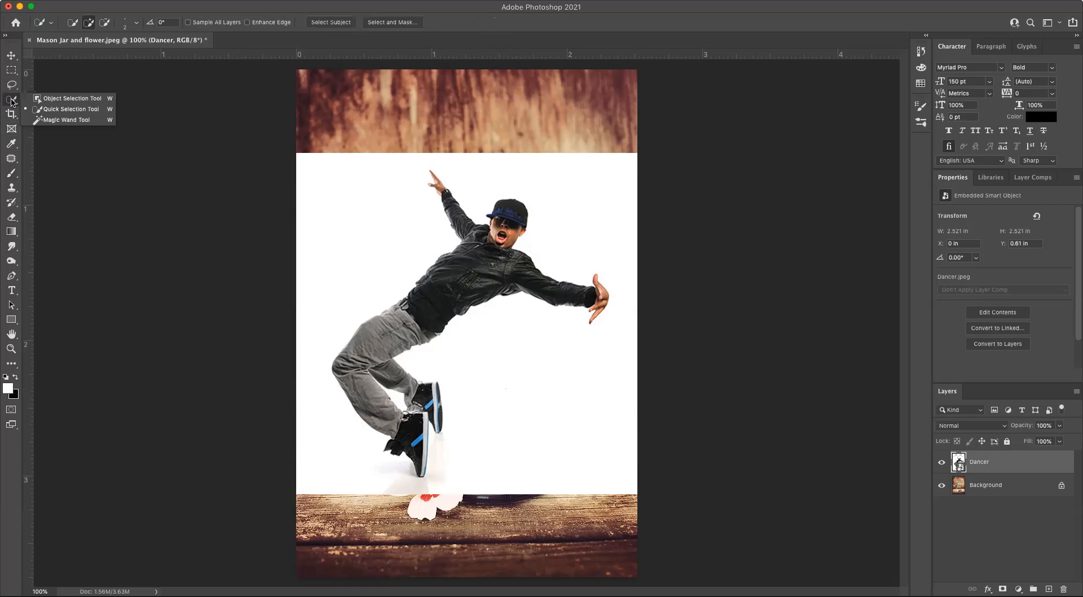
click(62, 100)
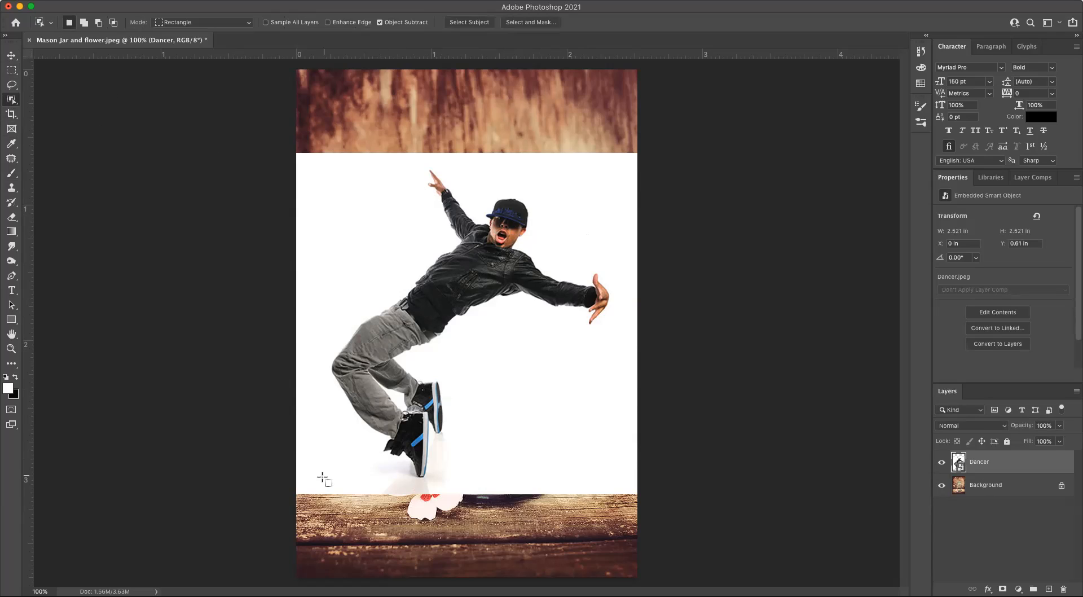
drag(319, 479, 615, 166)
- Add the missing white soles of both shoes to the dancer selection with the Quick Selection tool
click(11, 350)
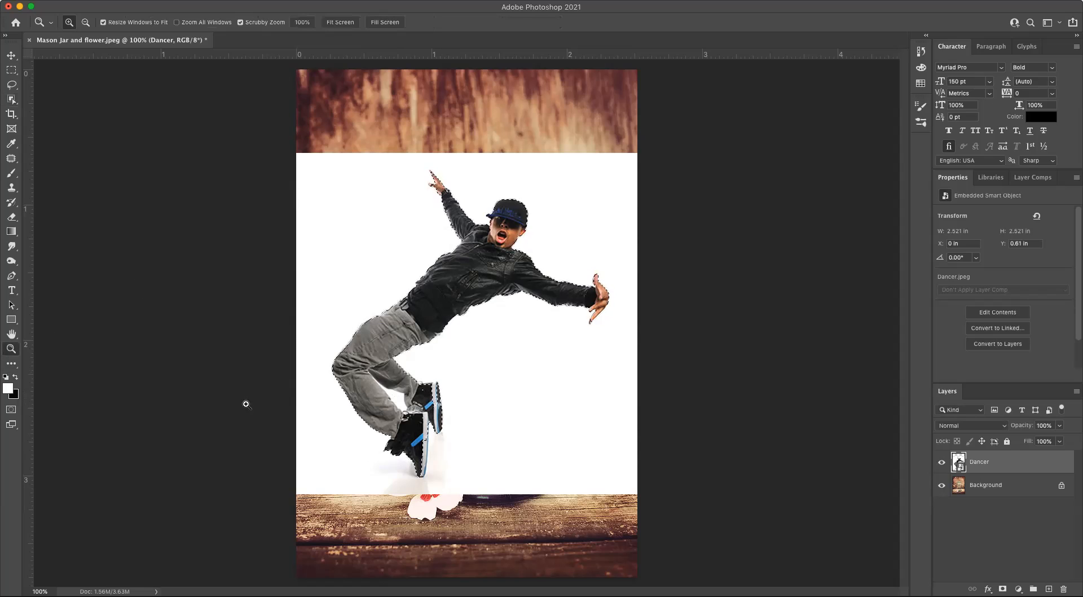
drag(416, 450, 467, 452)
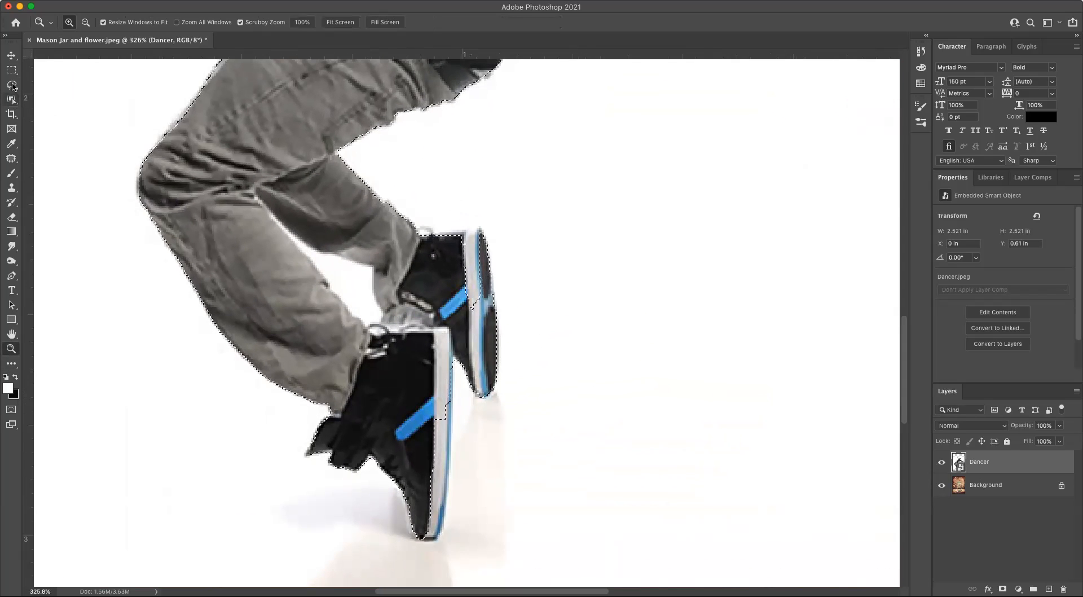
click(11, 100)
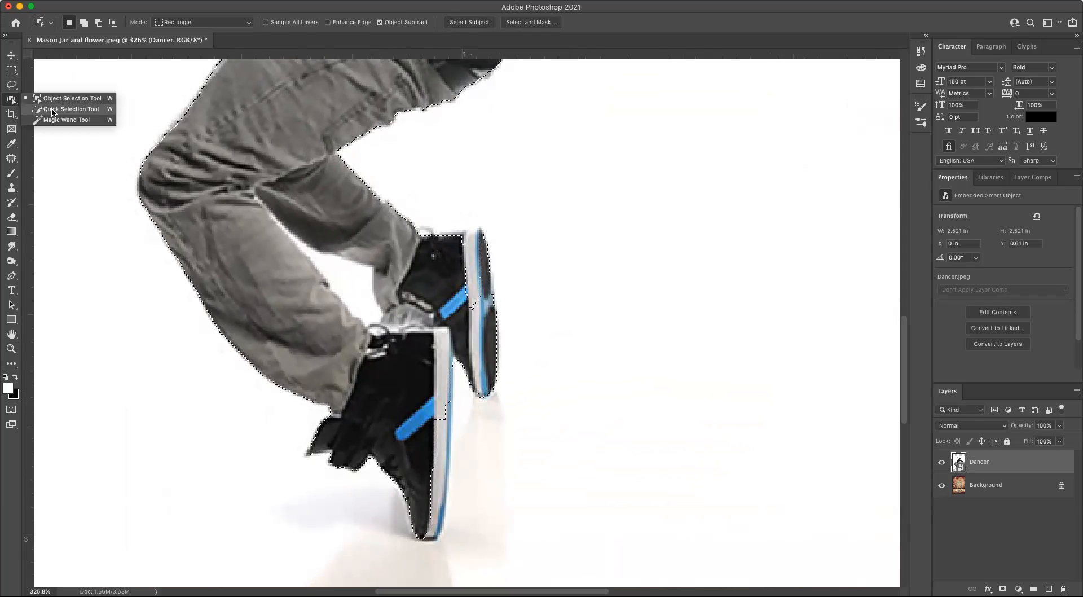
click(52, 110)
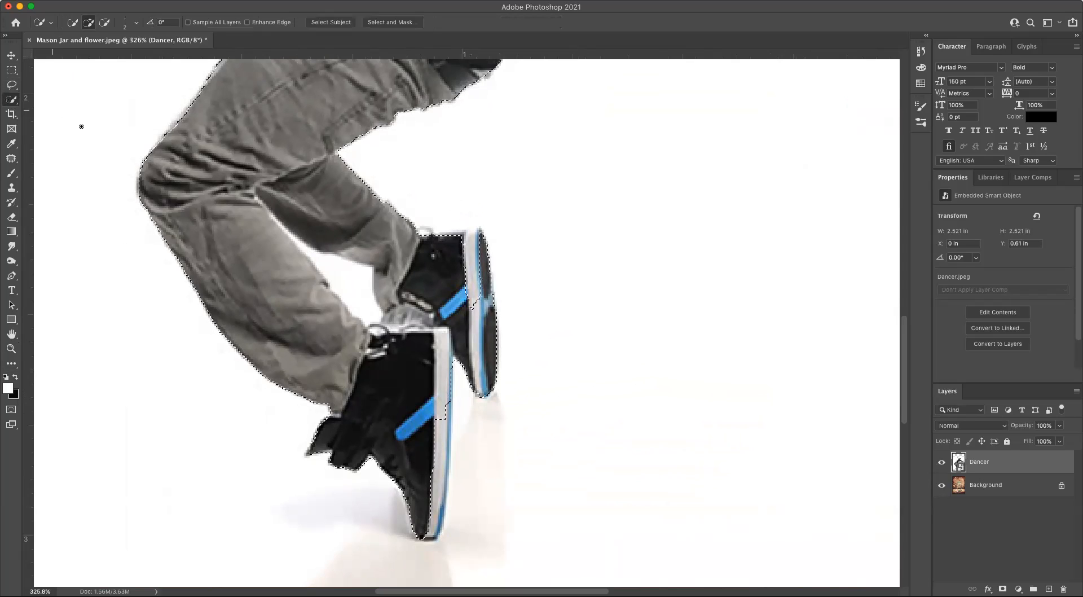
click(96, 24)
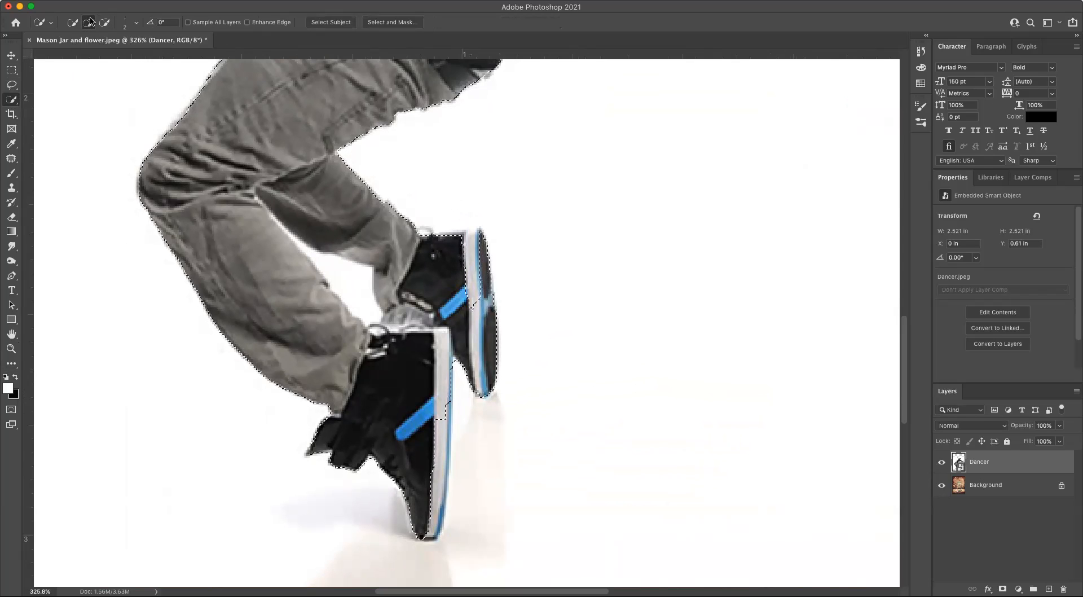
click(71, 25)
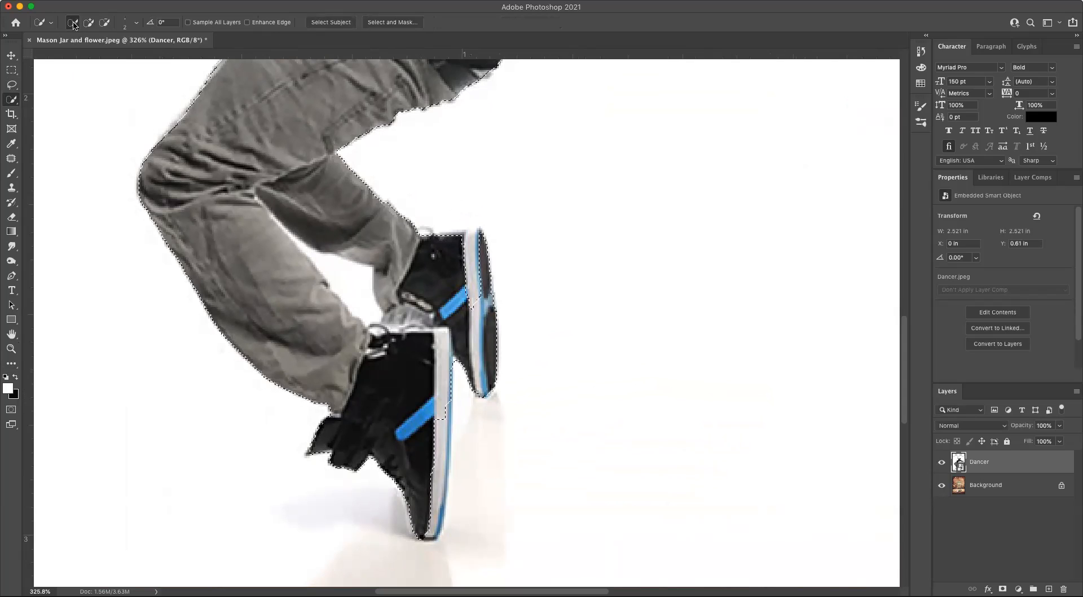
click(107, 24)
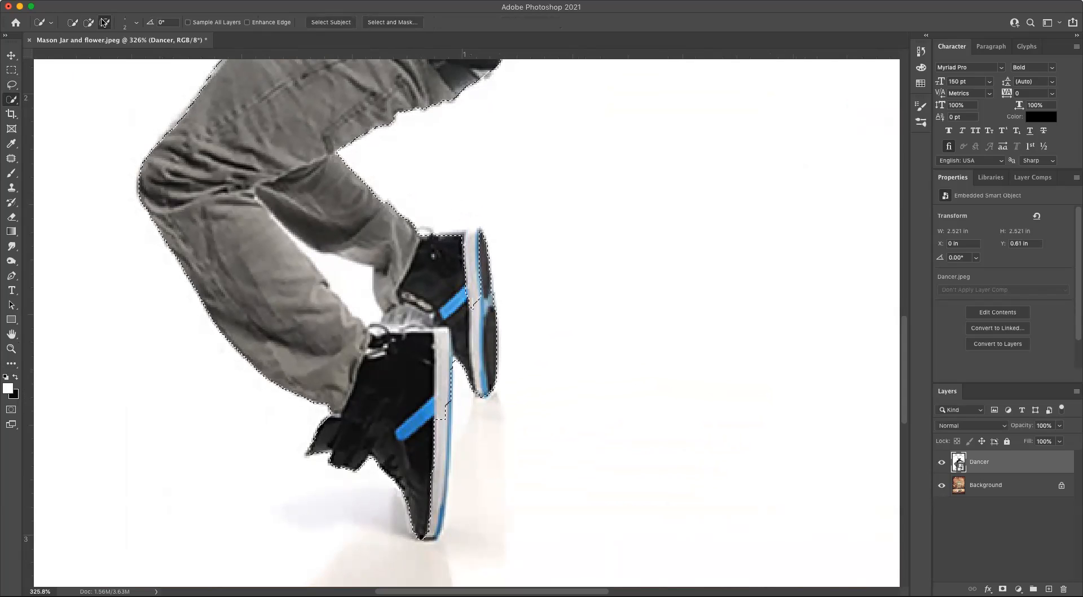
click(89, 22)
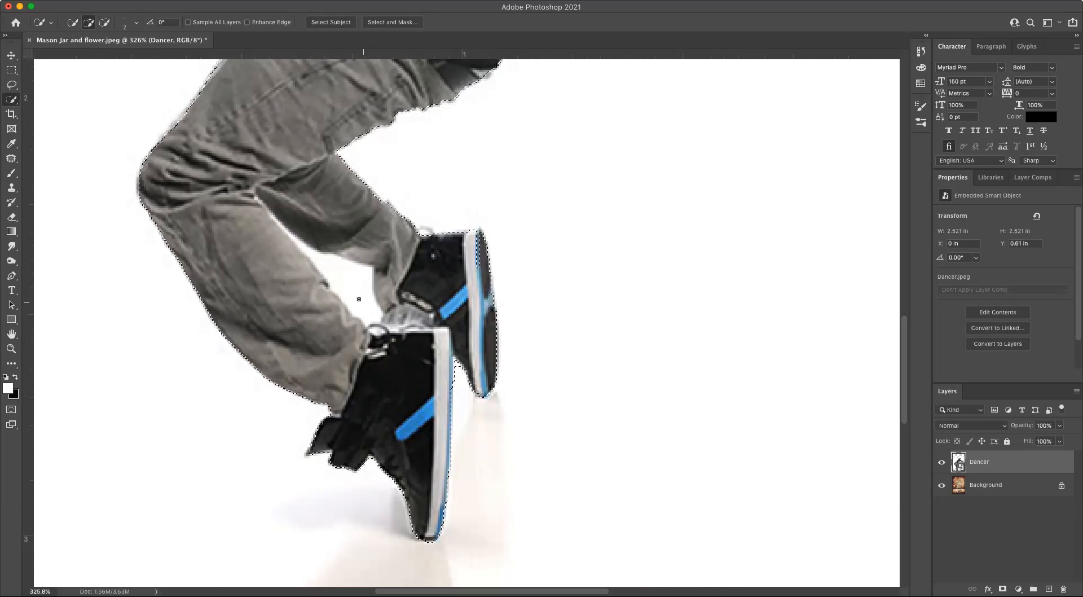
- Subtract the white gap between the dancer's legs from the selection
click(105, 23)
mouse_move(312, 255)
mouse_down()
mouse_move(356, 313)
mouse_move(357, 285)
mouse_up()
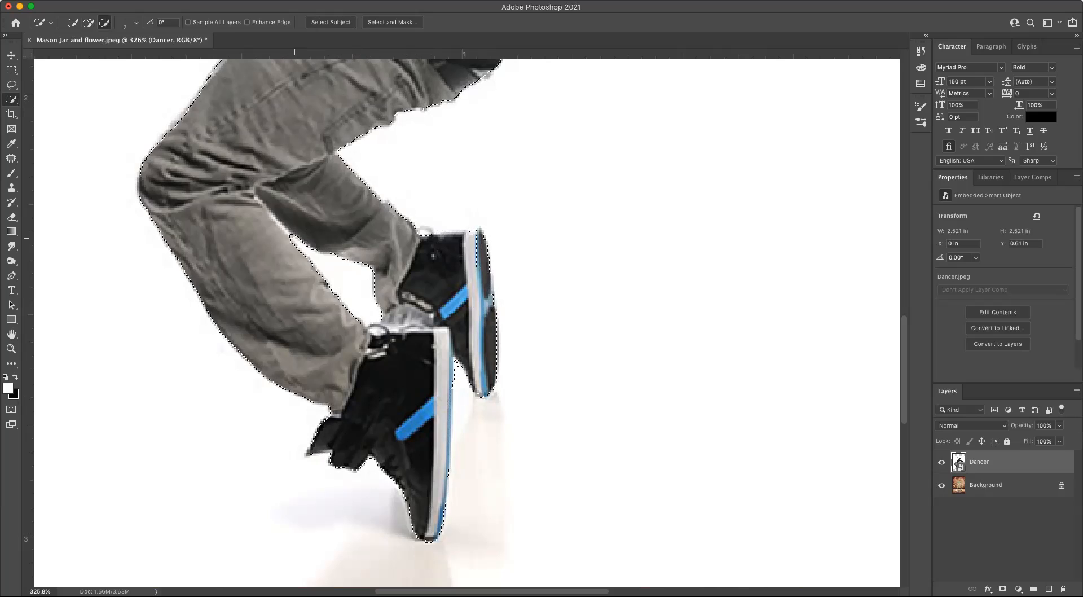
click(283, 229)
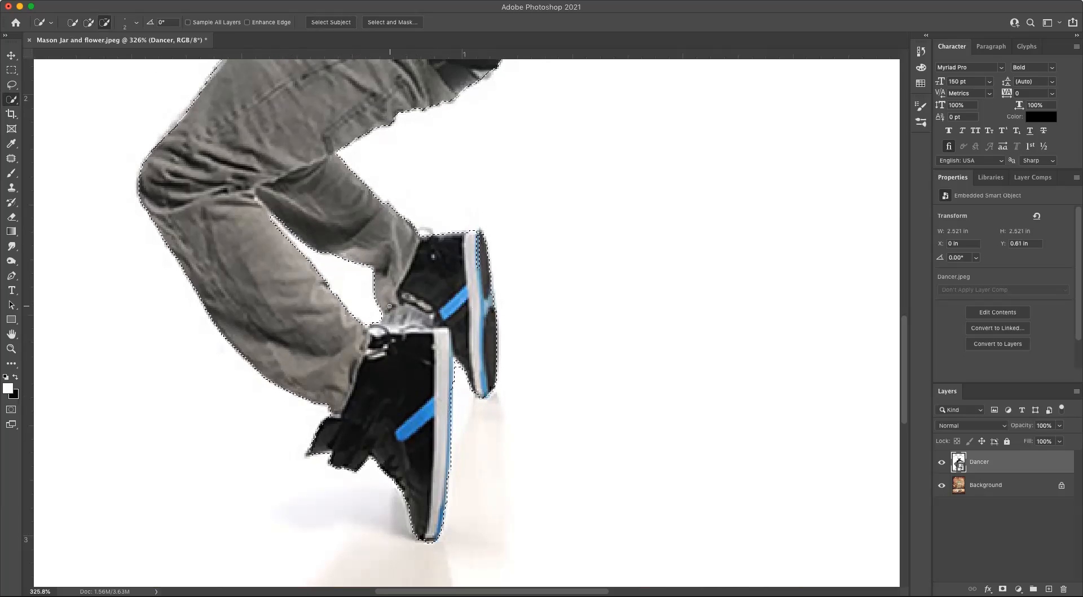
- Touch up the selection edge along the back of the dancer's jacket, subtracting a spot and adding the jacket area back
scroll(389, 305, up, 5)
scroll(390, 306, up, 9)
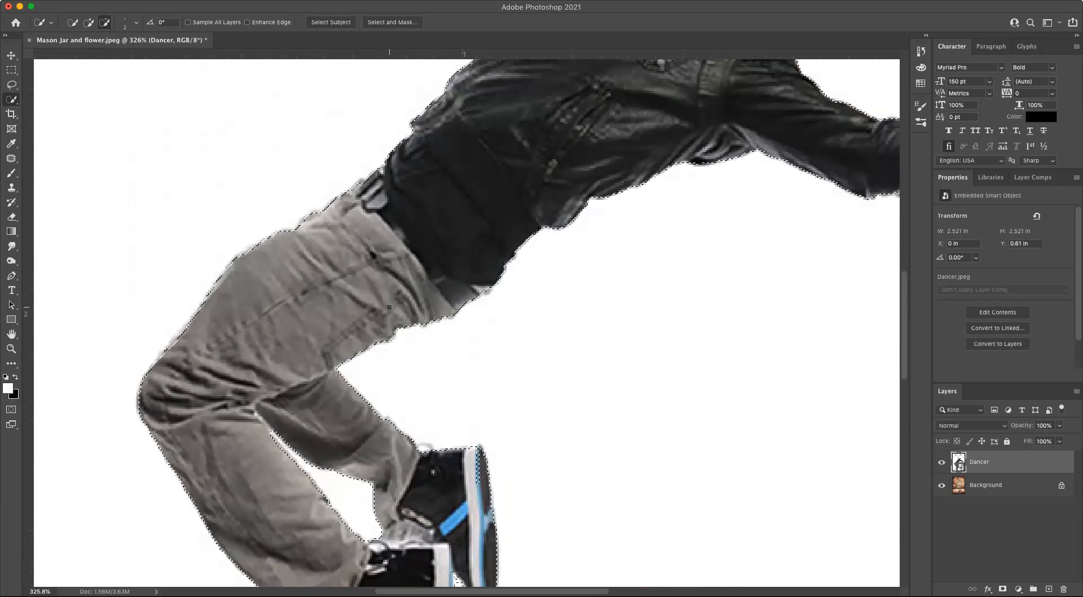
scroll(466, 321, right, 6)
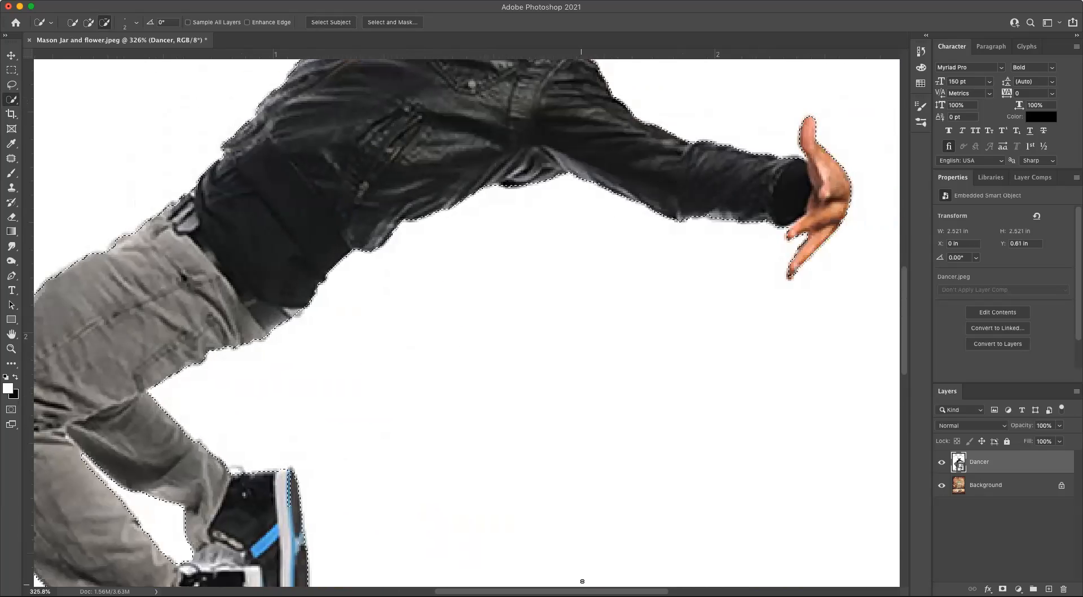
scroll(690, 283, up, 12)
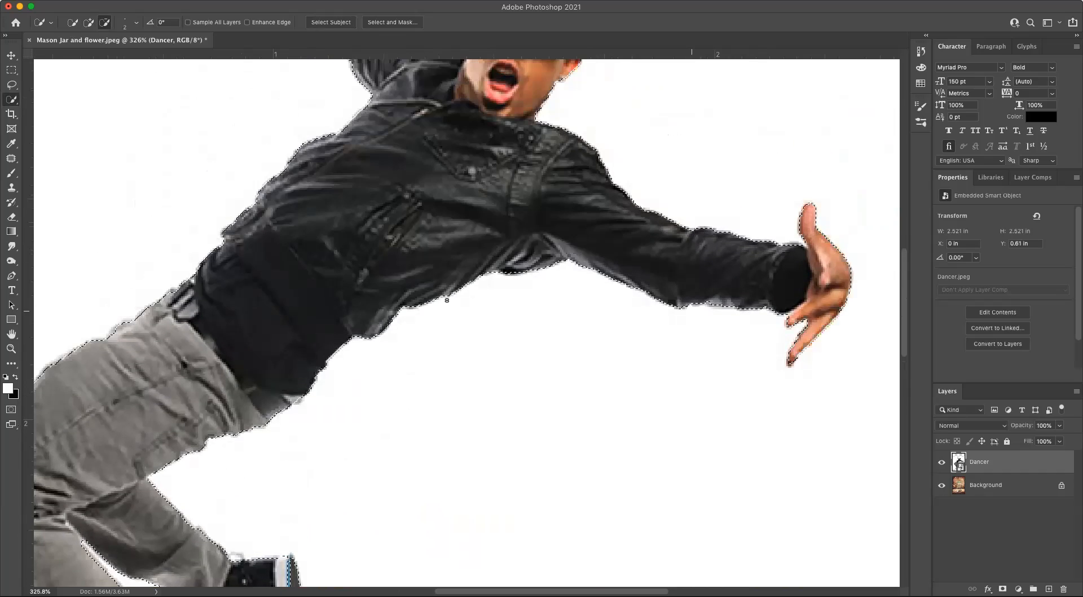
scroll(459, 296, up, 3)
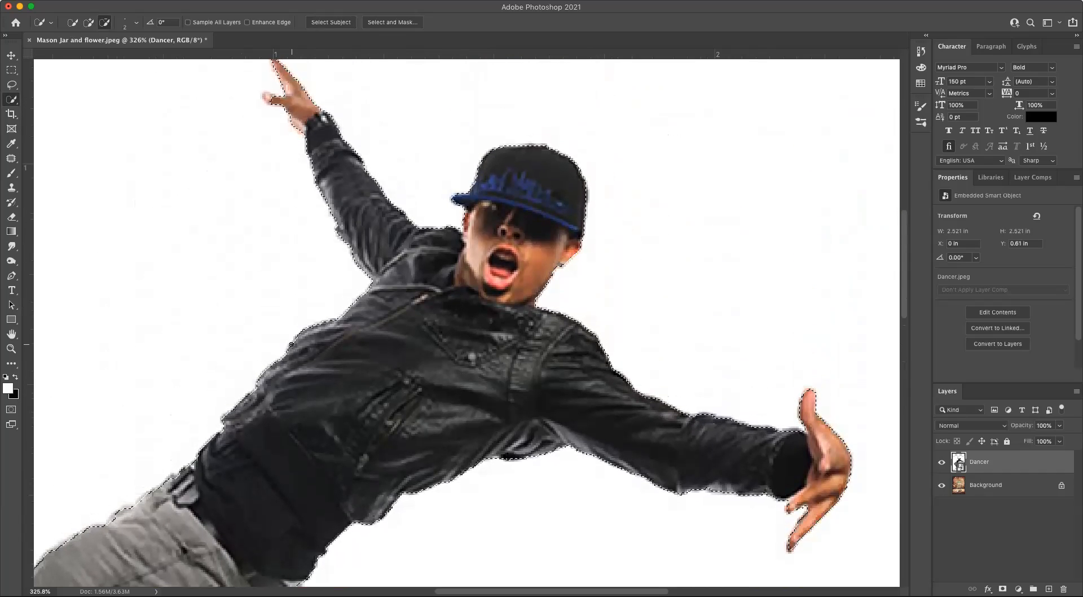
click(311, 325)
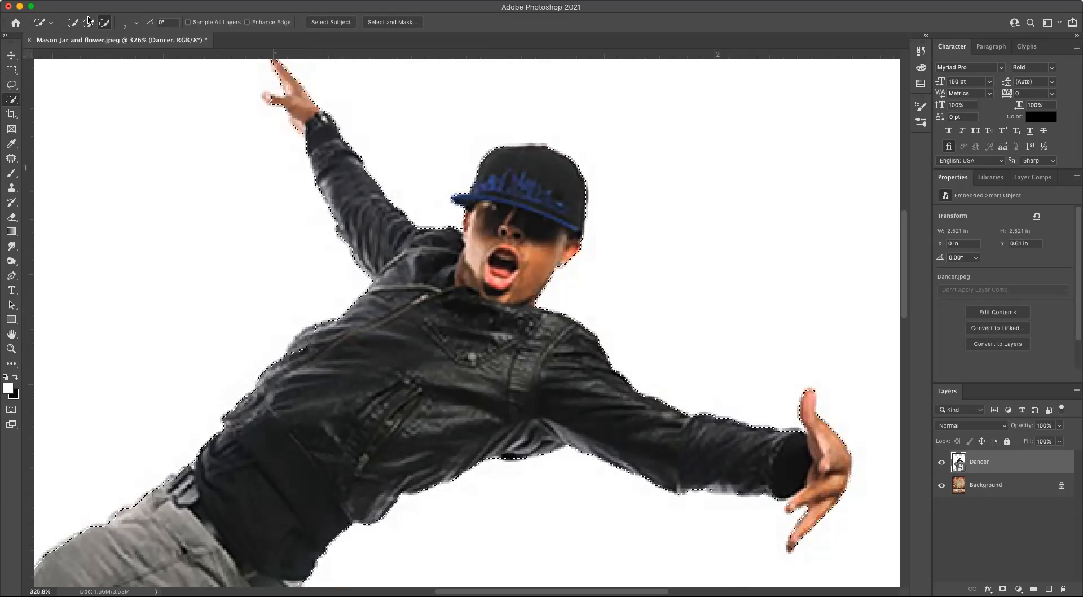
drag(322, 325, 295, 341)
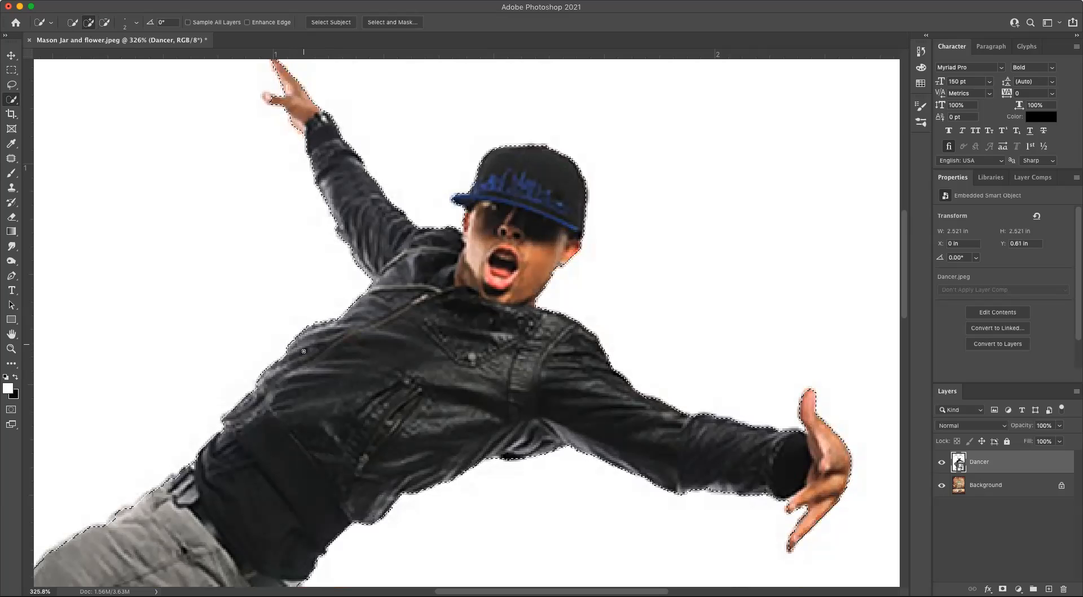
scroll(347, 188, up, 5)
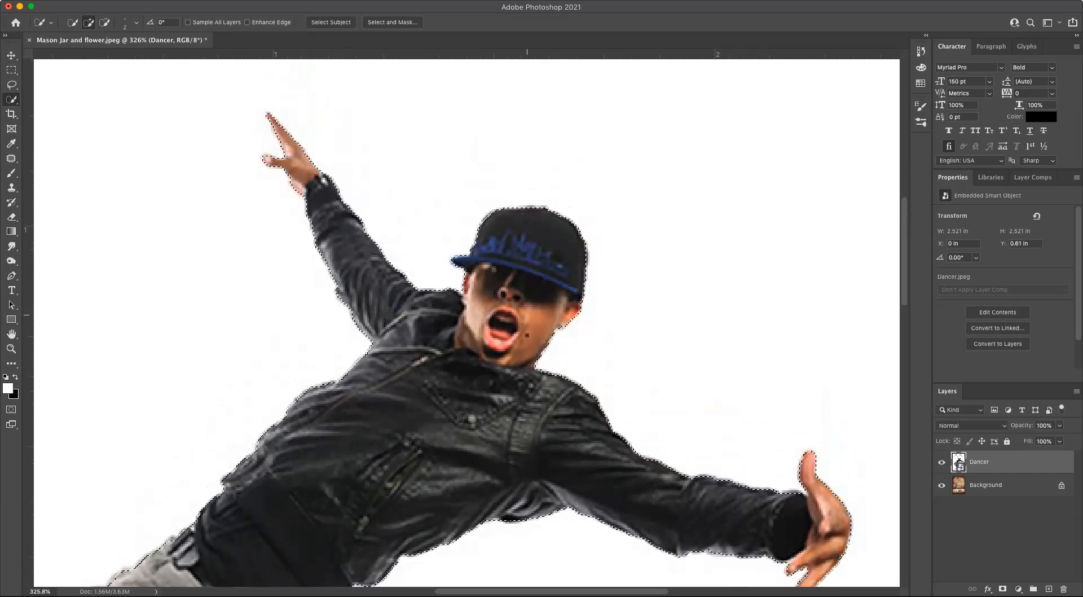
right_click(11, 99)
click(47, 110)
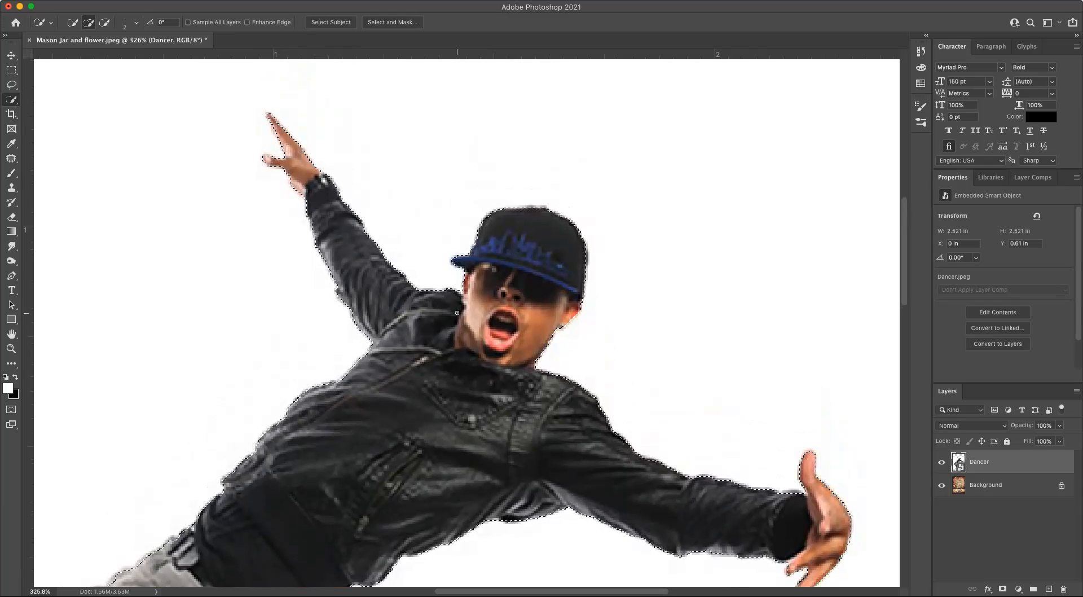
- Open the dancer selection in Select and Mask and preview it in the Overlay view at 100% opacity
key(super+0)
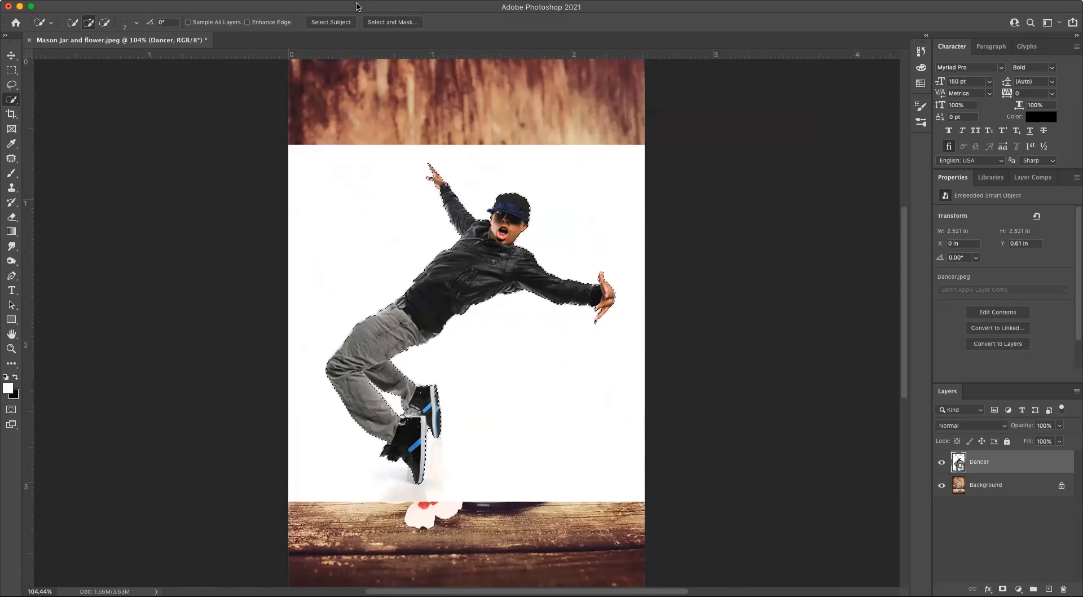
click(393, 23)
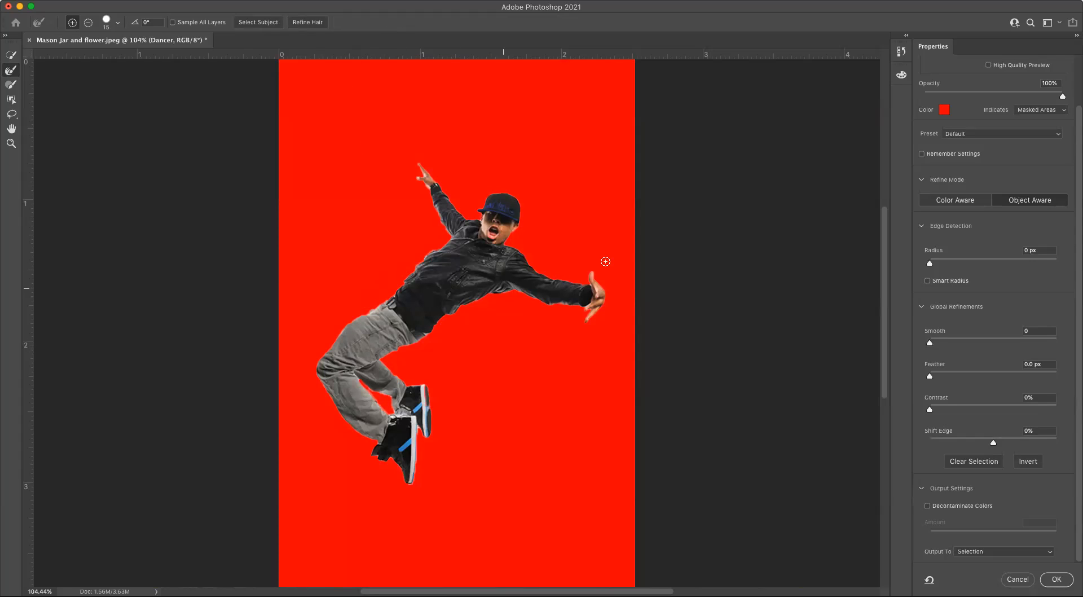
scroll(959, 143, up, 3)
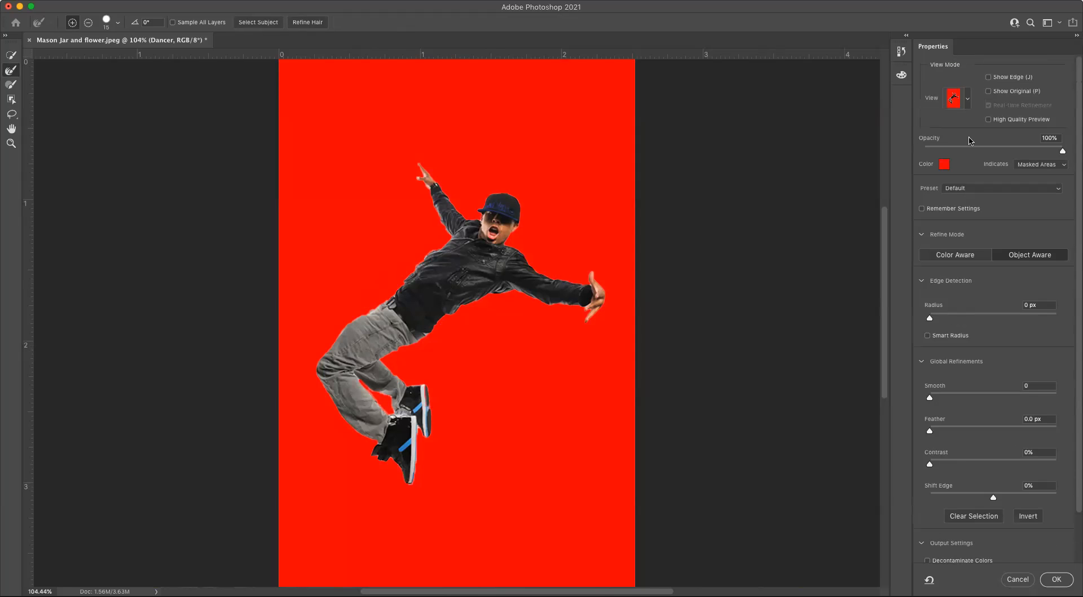
click(968, 104)
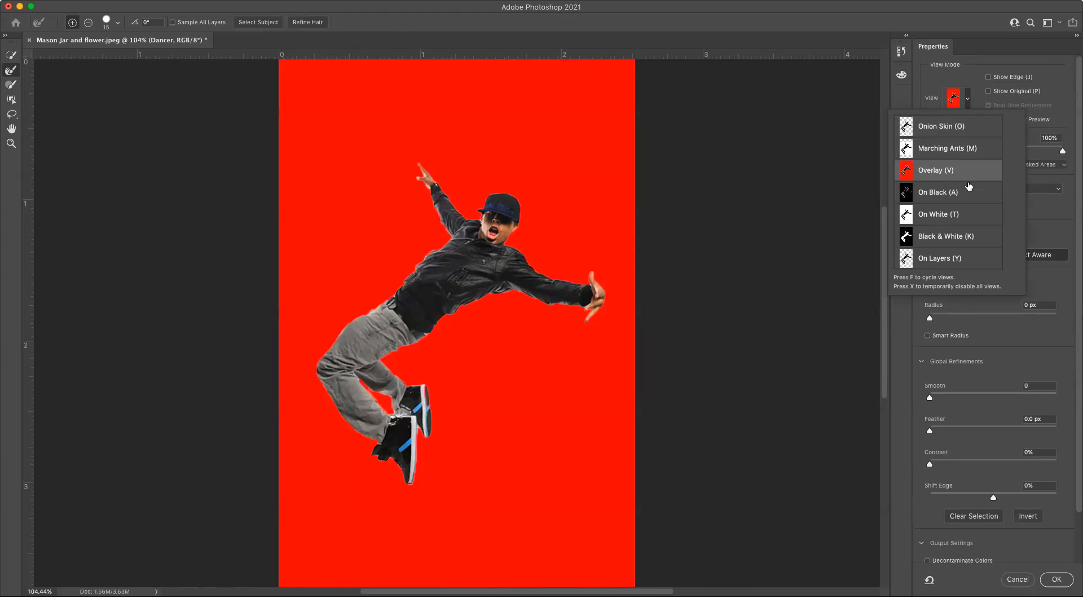
click(969, 77)
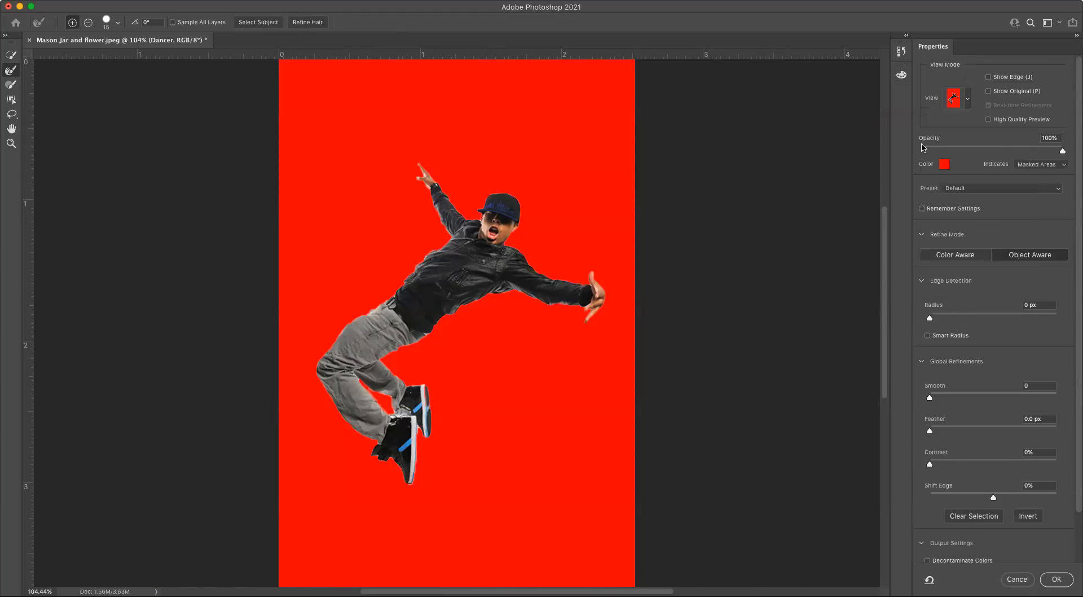
mouse_move(1062, 151)
mouse_down()
mouse_move(936, 152)
mouse_move(1076, 150)
mouse_up()
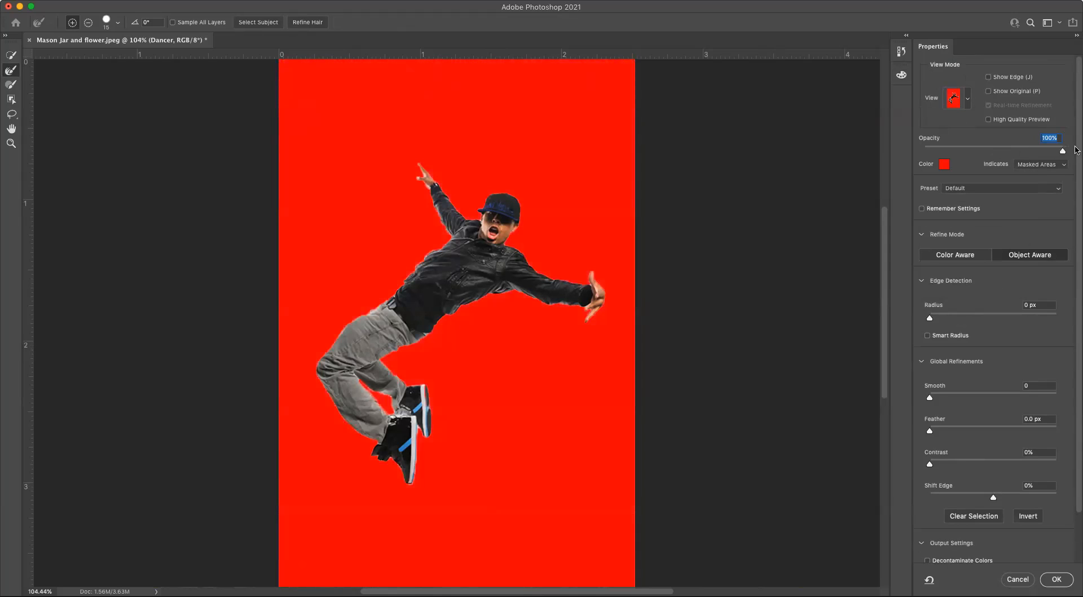
- Output the refined dancer selection to a new layer with a layer mask
scroll(1004, 365, down, 3)
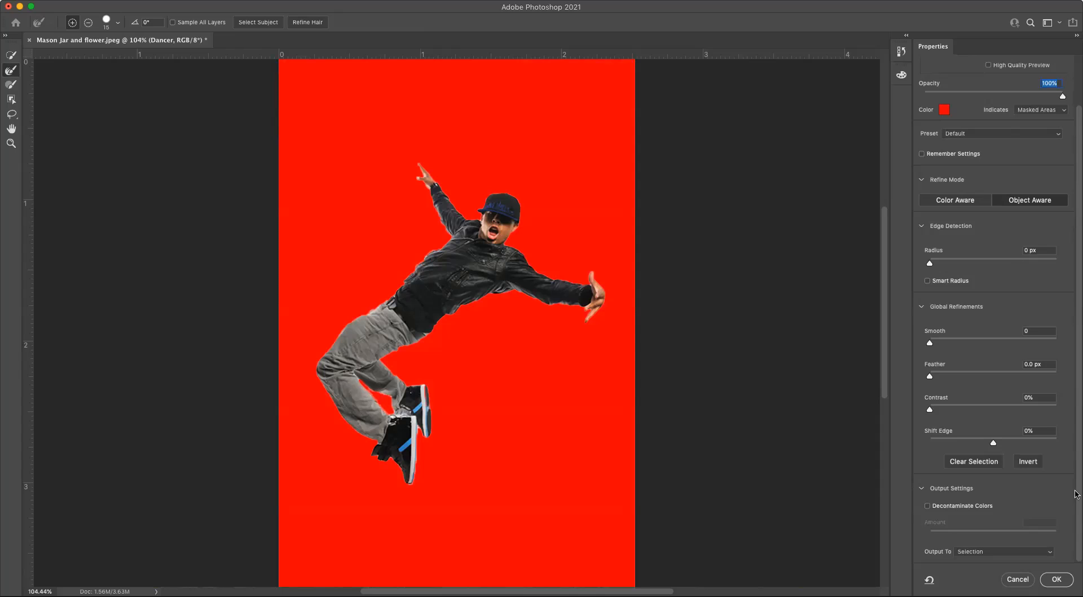
click(923, 489)
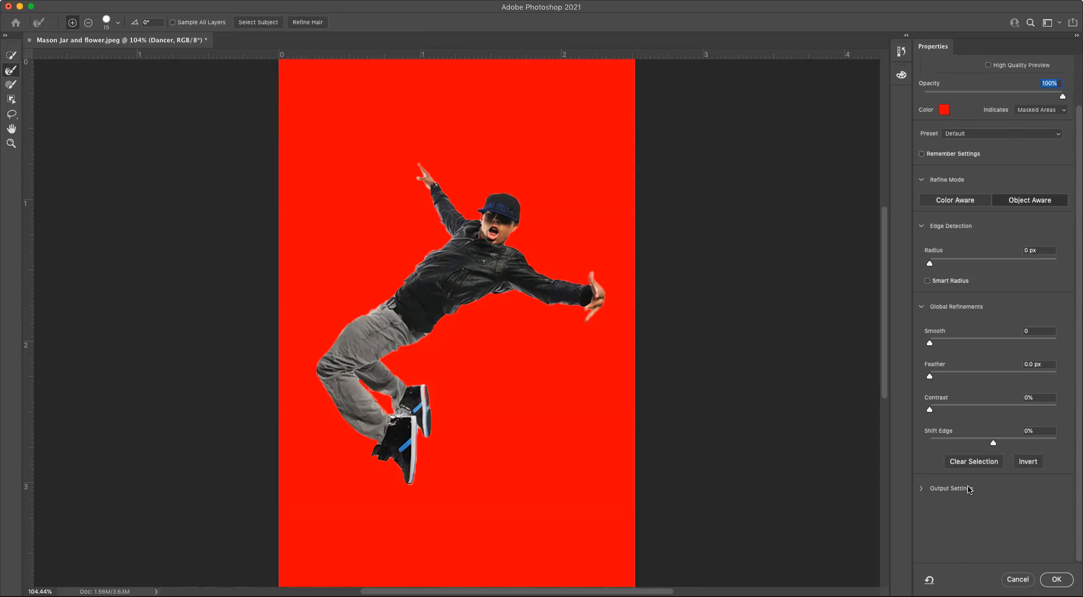
click(923, 490)
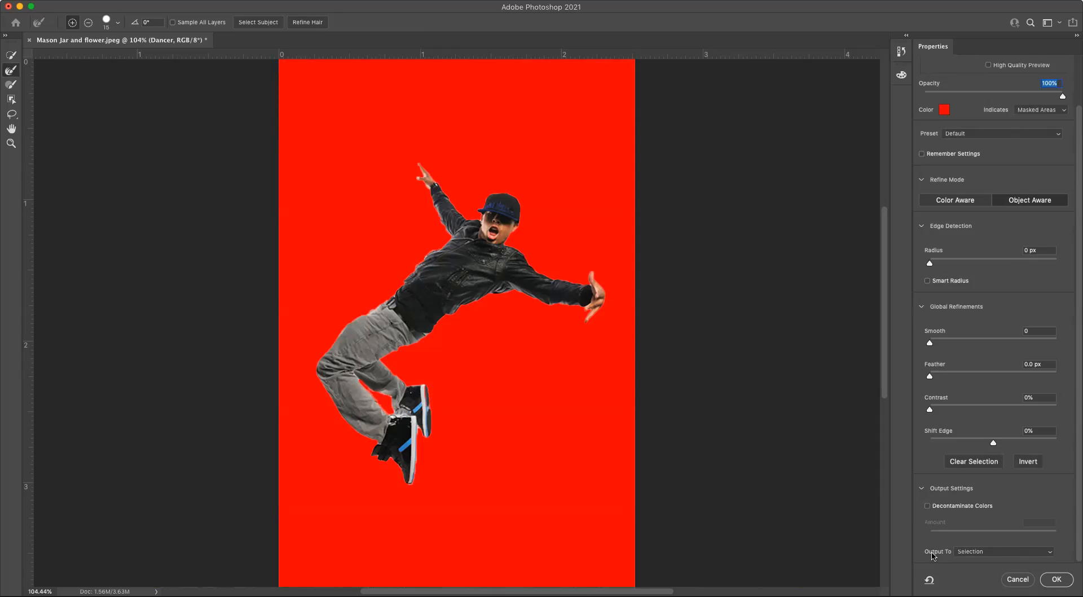
click(979, 553)
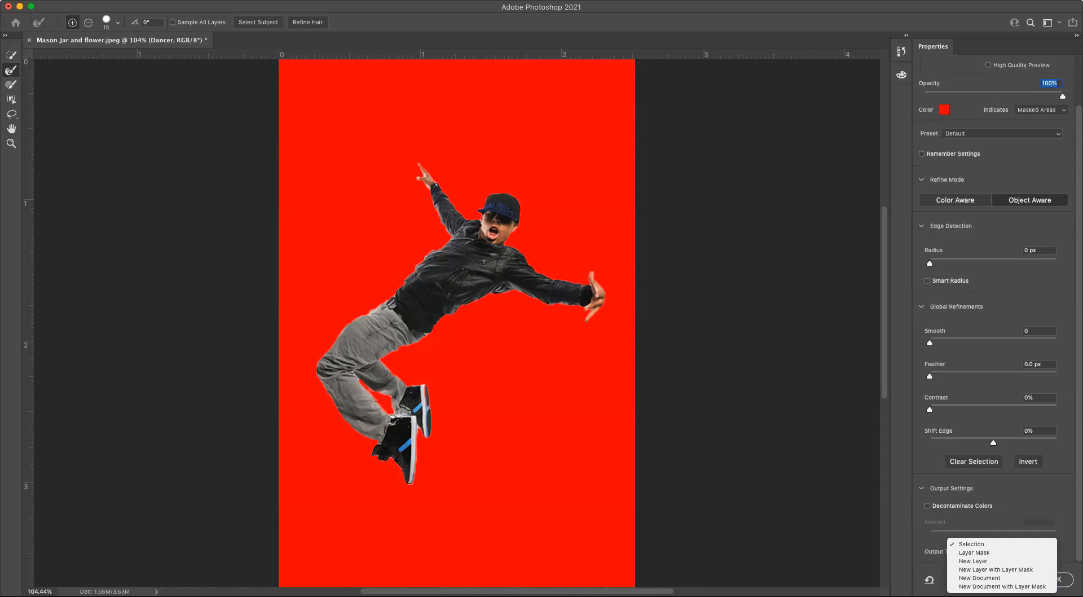
click(996, 570)
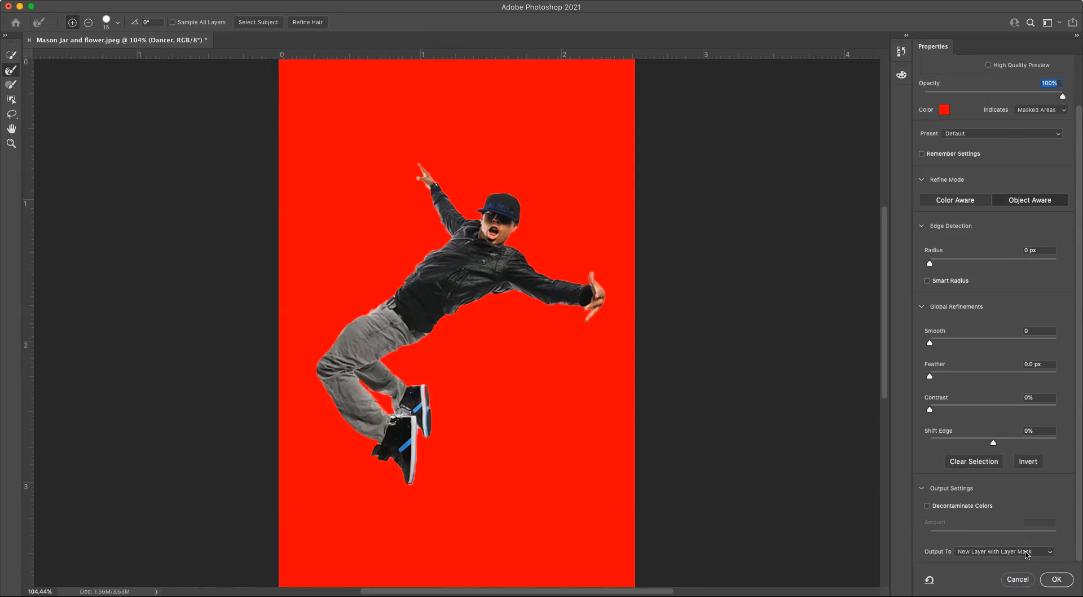
click(1063, 581)
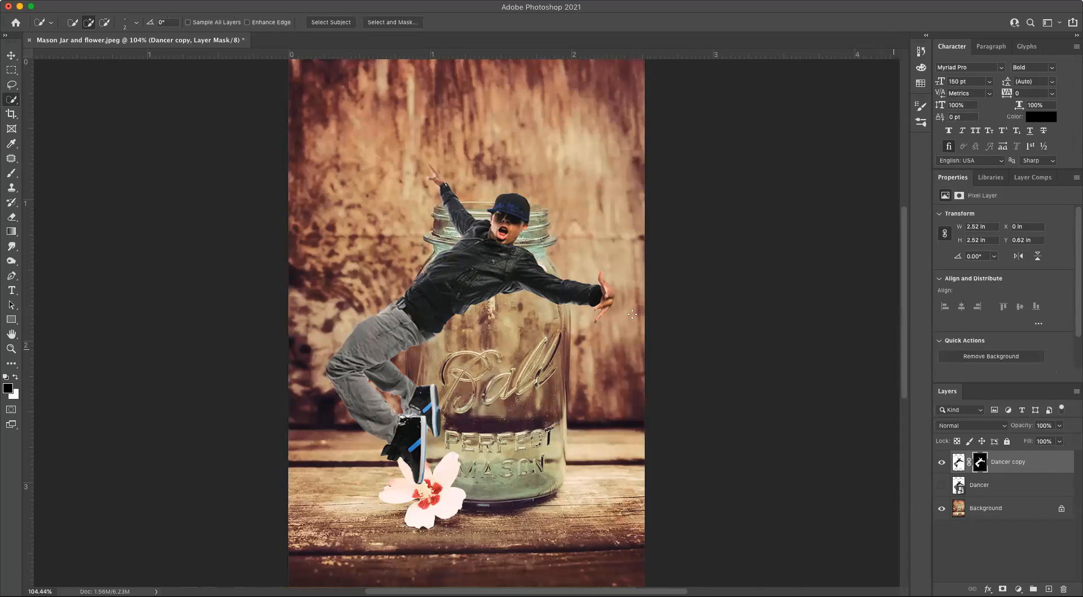
- Scale the masked dancer down proportionally to 45.32% and place him inside the lower half of the jar
click(11, 55)
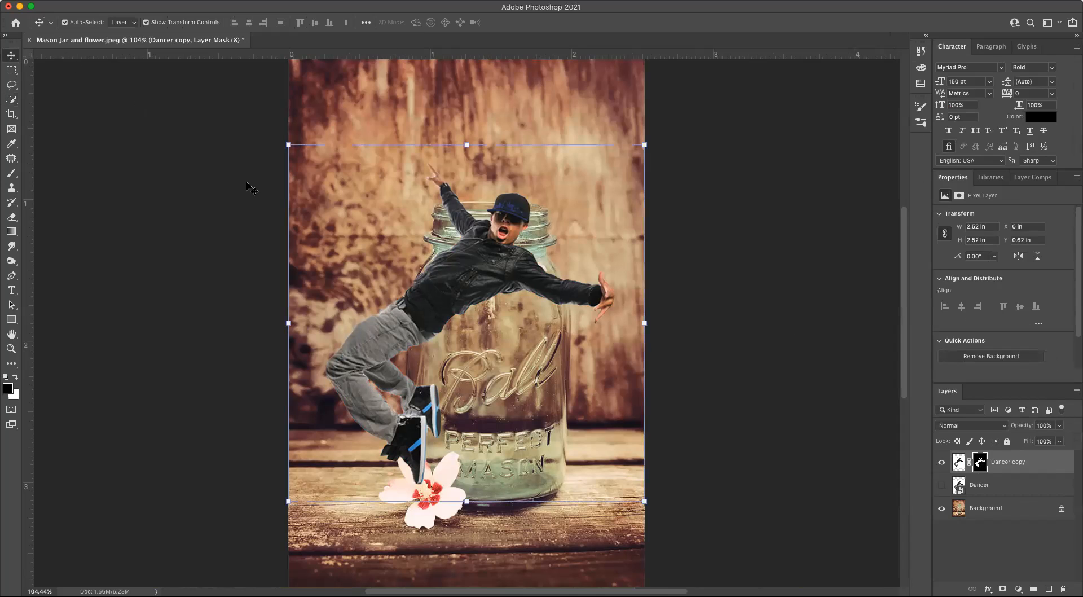
drag(441, 311, 464, 301)
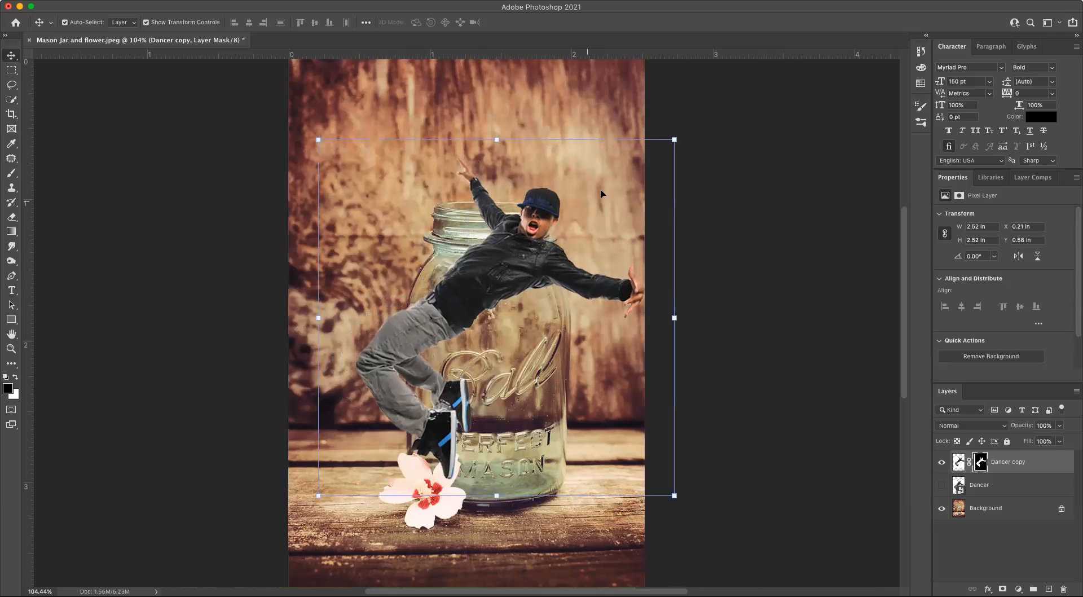
drag(675, 135, 489, 325)
drag(401, 394, 471, 330)
drag(579, 419, 575, 411)
drag(460, 389, 469, 447)
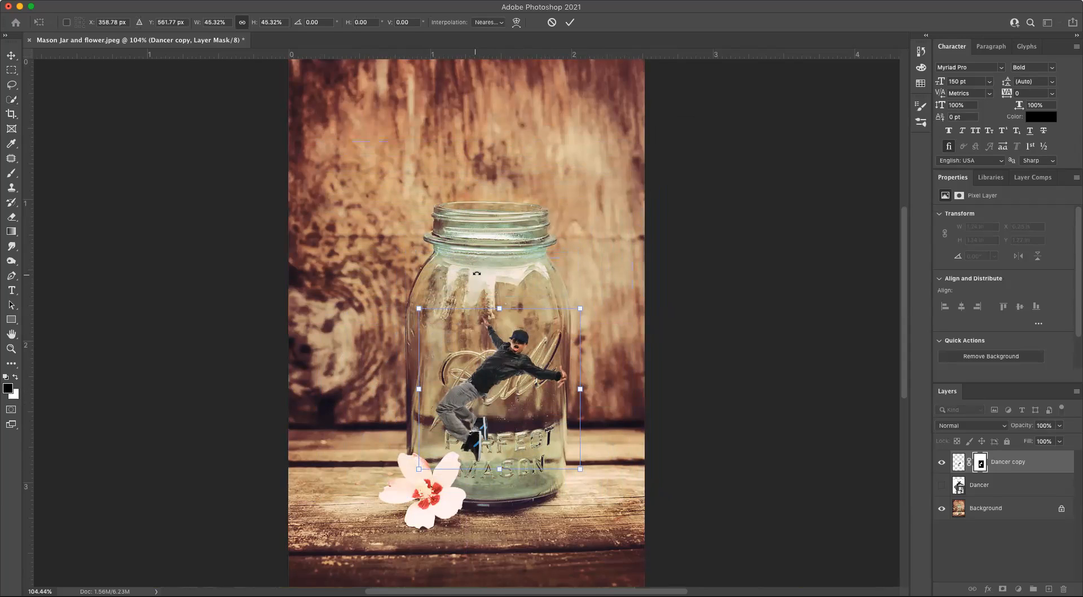
- Reposition the dancer in the upper part of the jar, reduce his scale to 40.50%, apply the transform and deselect the layer
drag(495, 383, 588, 344)
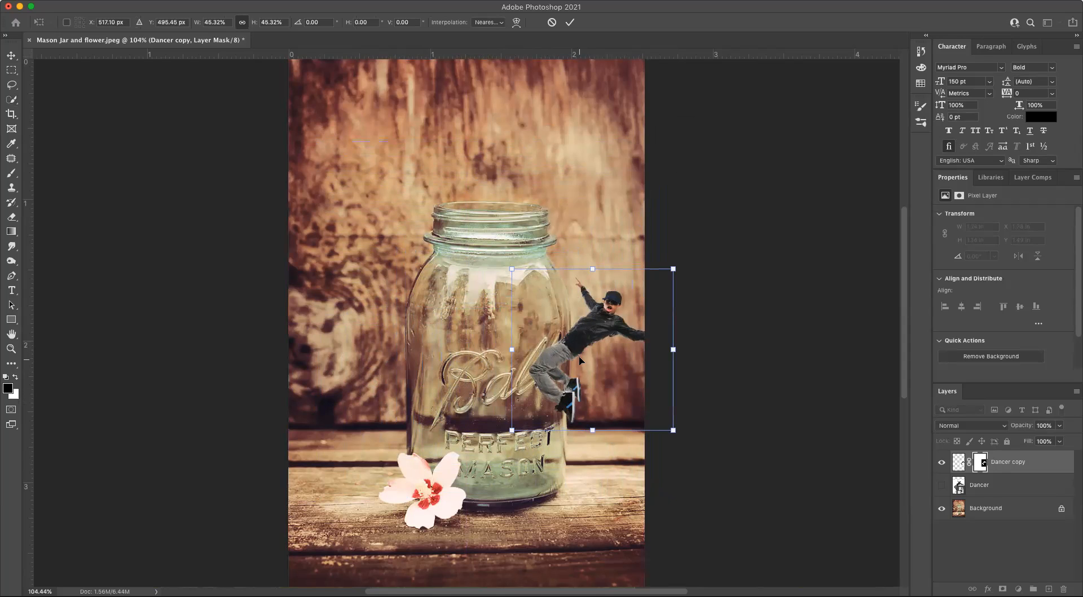
drag(580, 341, 486, 329)
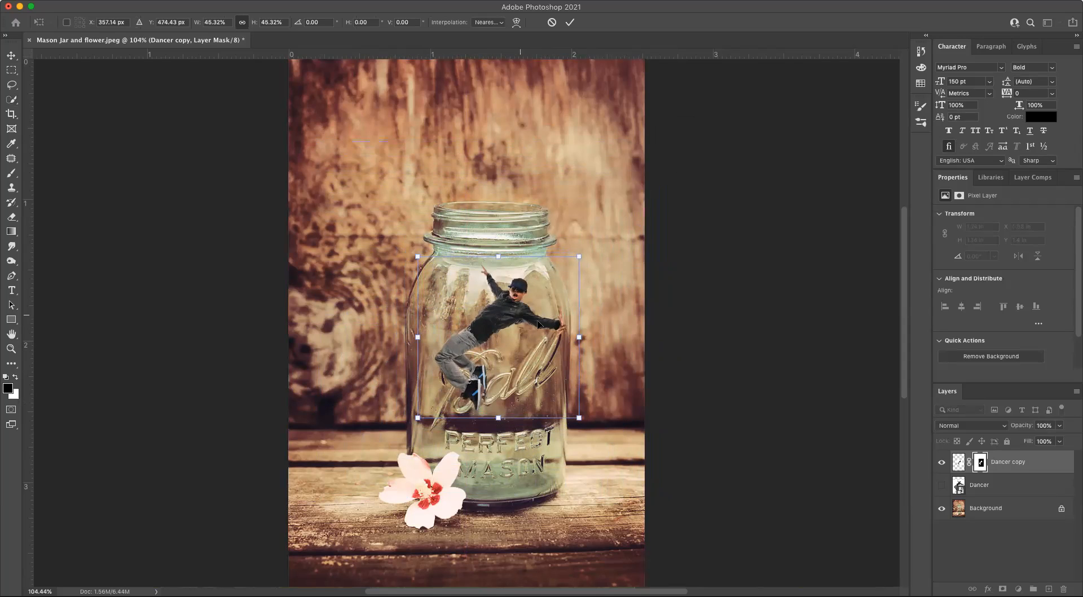
drag(506, 303, 498, 306)
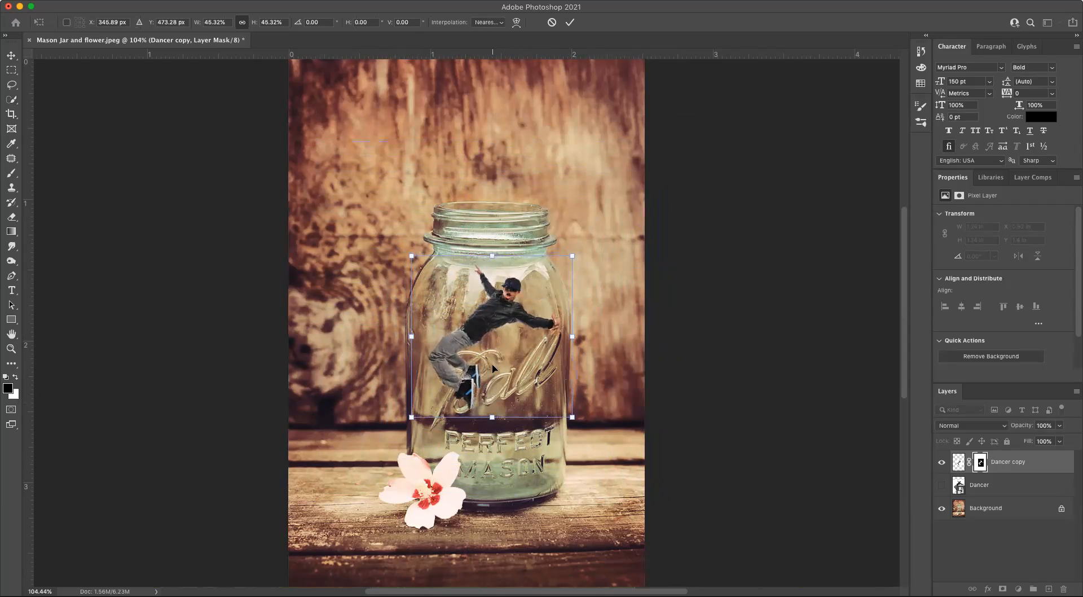
drag(411, 417, 472, 388)
drag(421, 257, 428, 264)
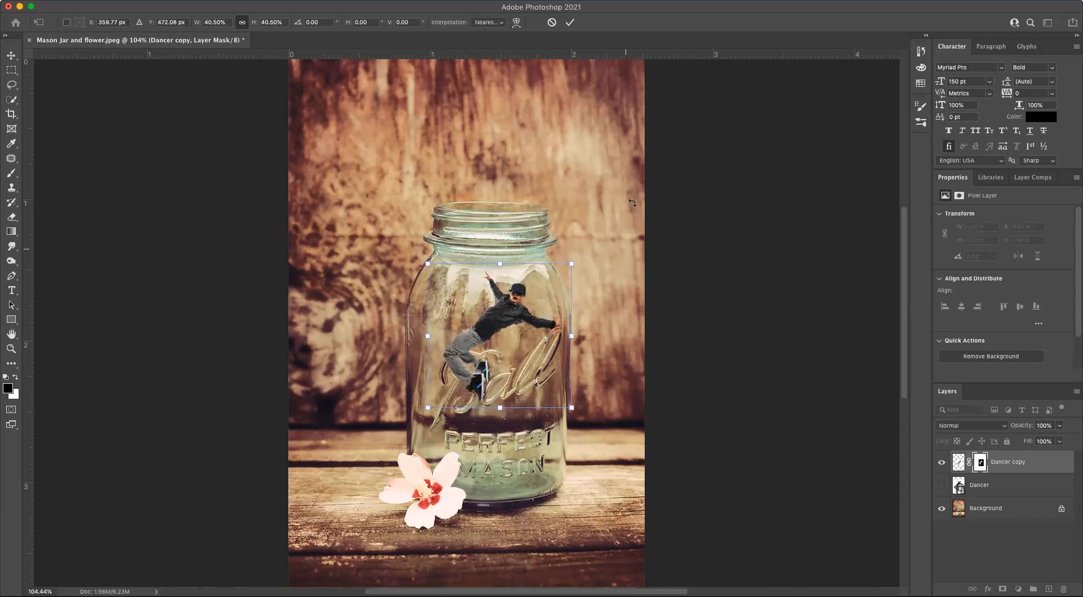
click(570, 24)
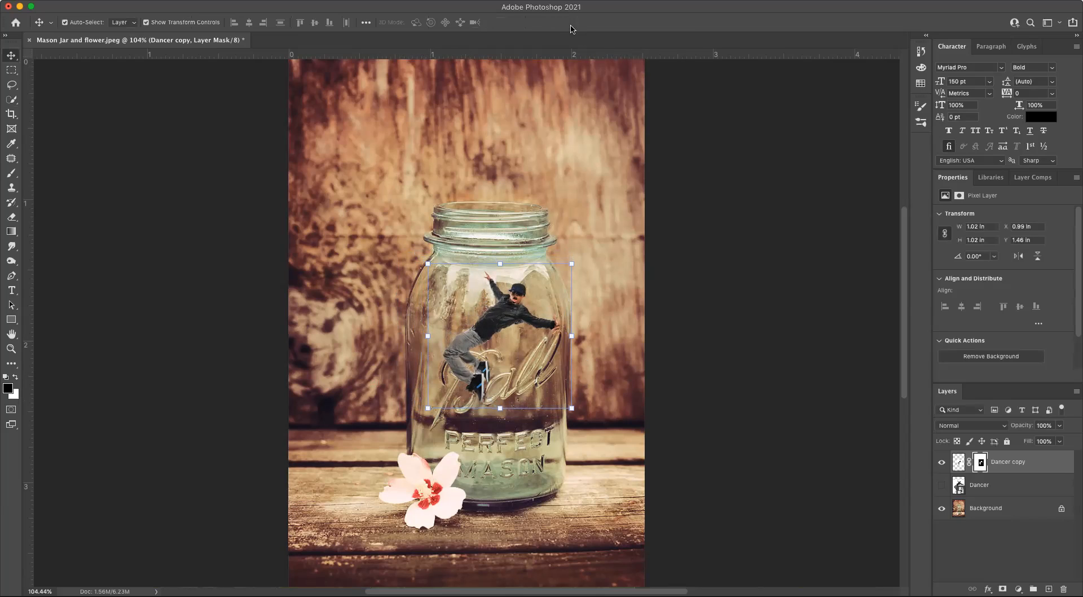
click(758, 379)
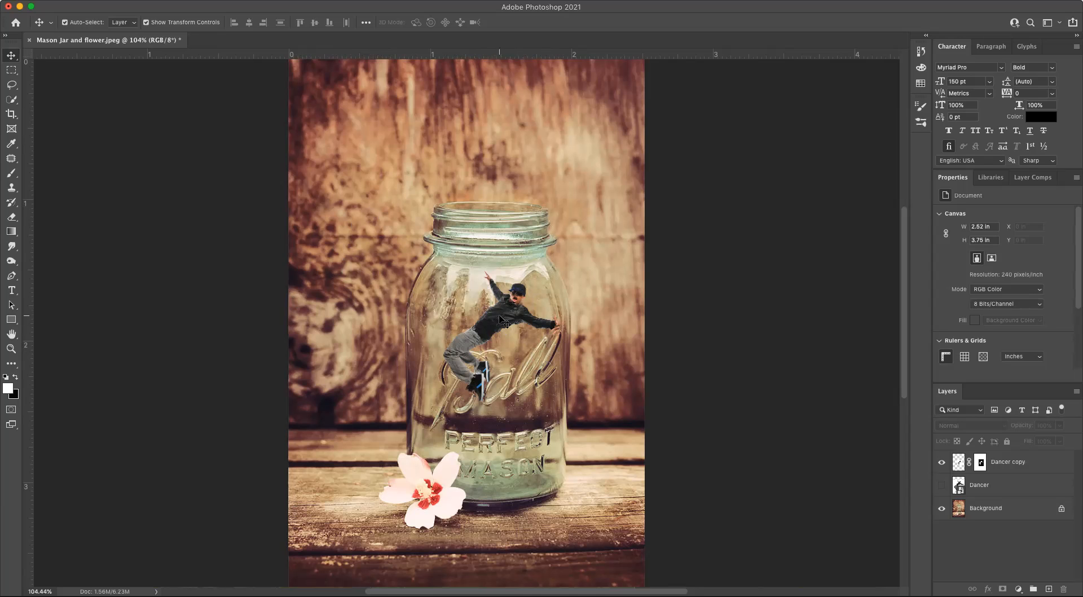
- Add a Gradient Map adjustment layer above the dancer and clip it to the Dancer copy layer
key(z)
mouse_move(525, 368)
mouse_down()
mouse_move(557, 368)
mouse_move(543, 369)
mouse_up()
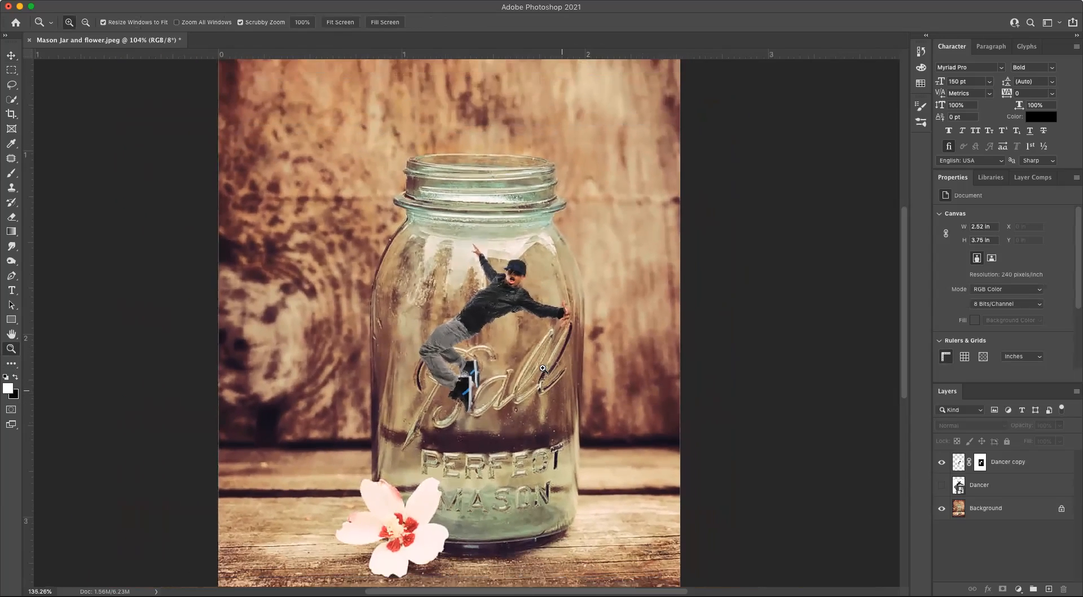
click(11, 55)
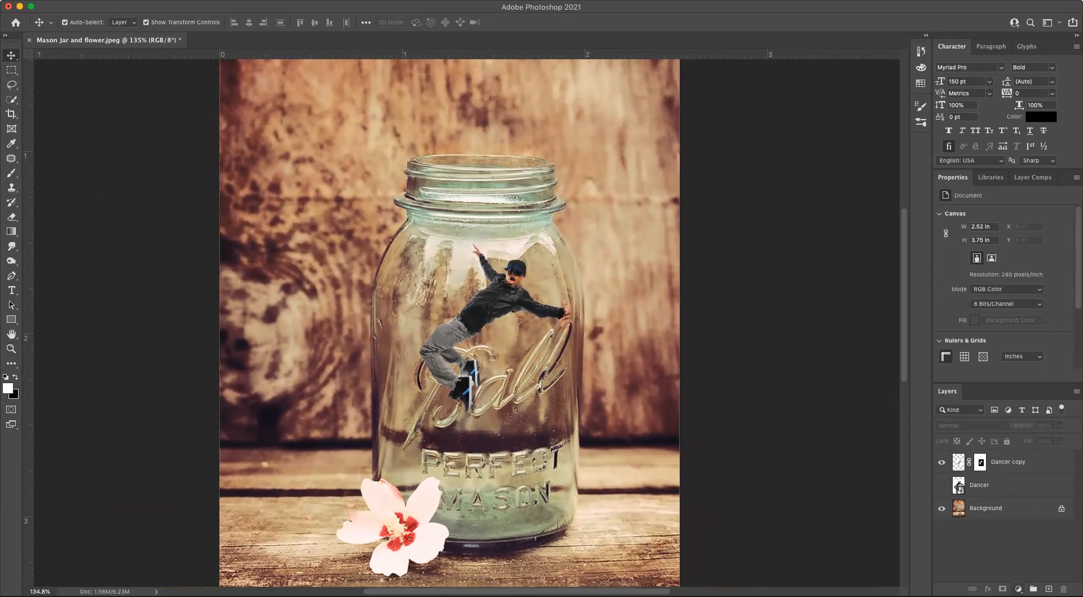
click(1019, 589)
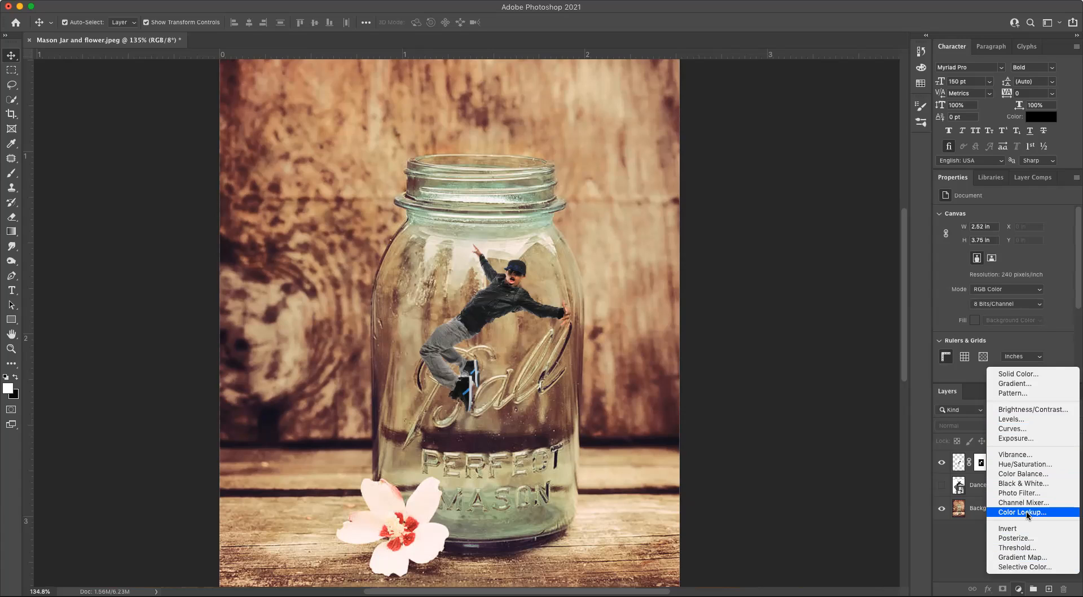
click(1030, 558)
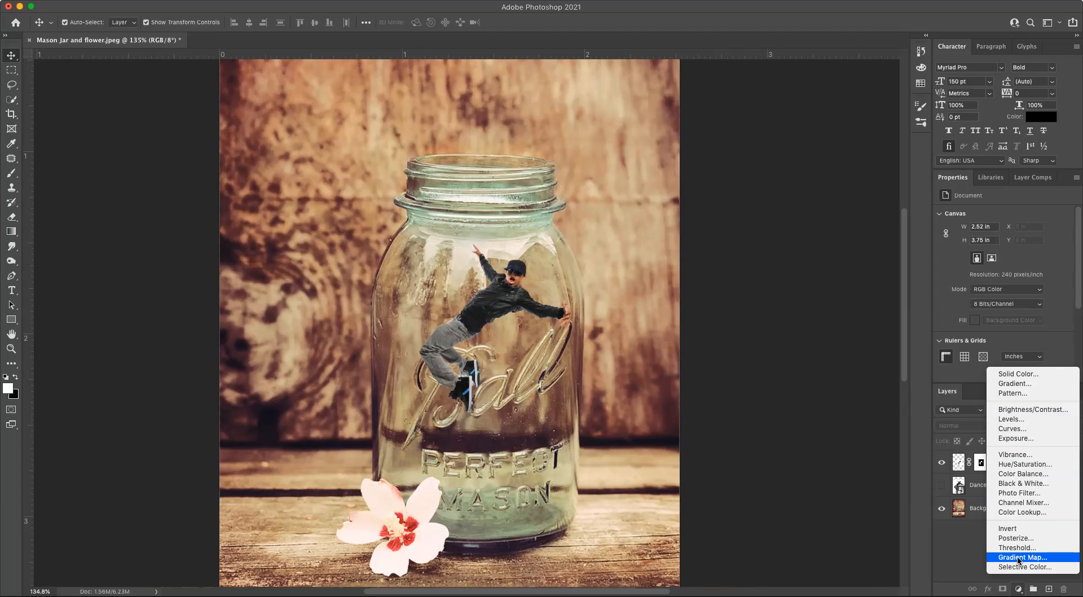
click(1018, 558)
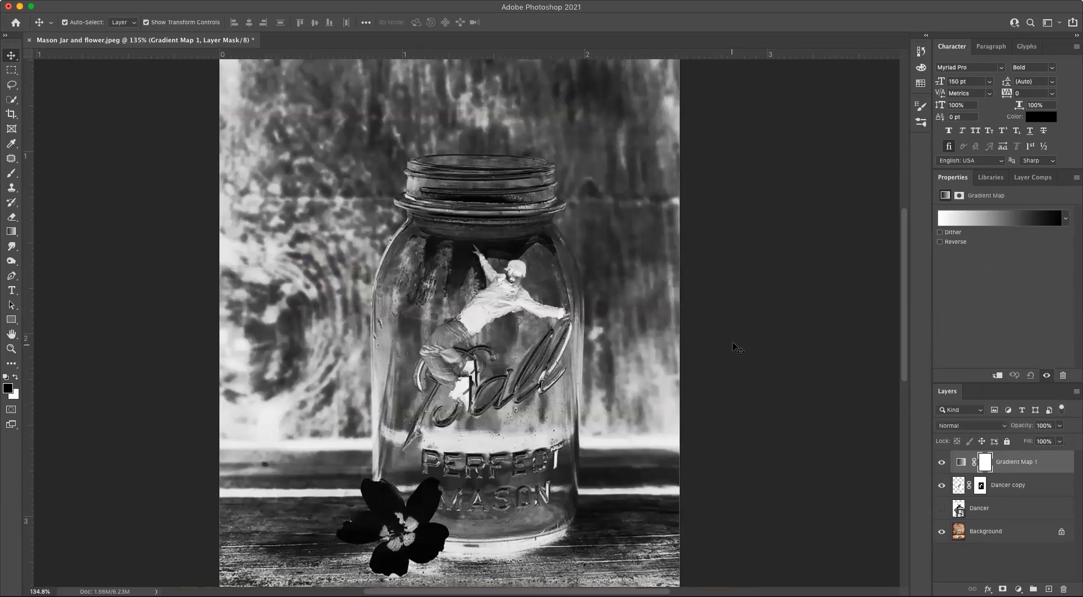
right_click(1048, 462)
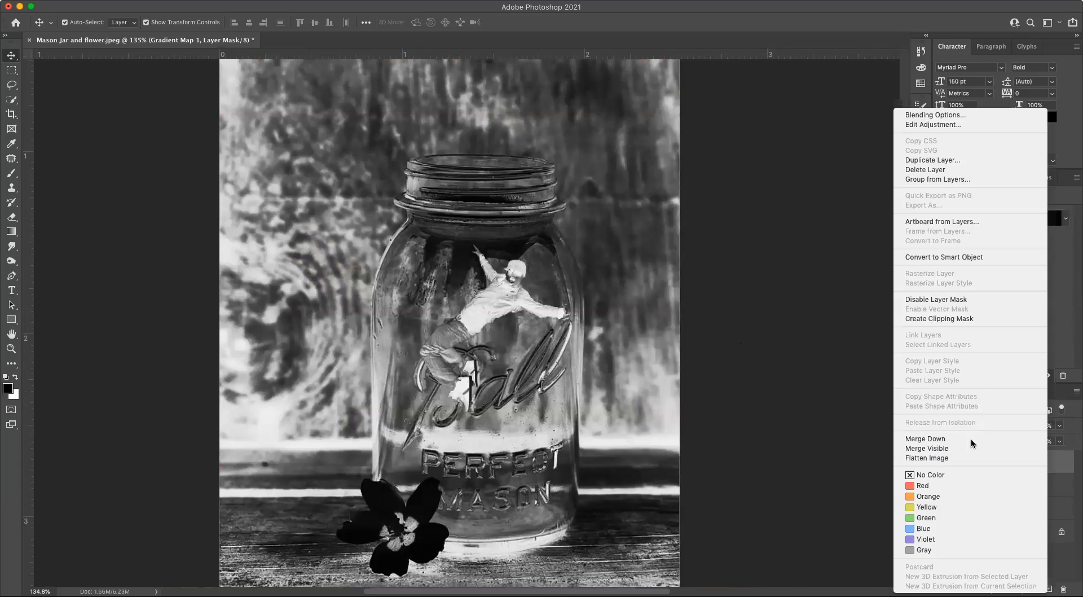
click(959, 319)
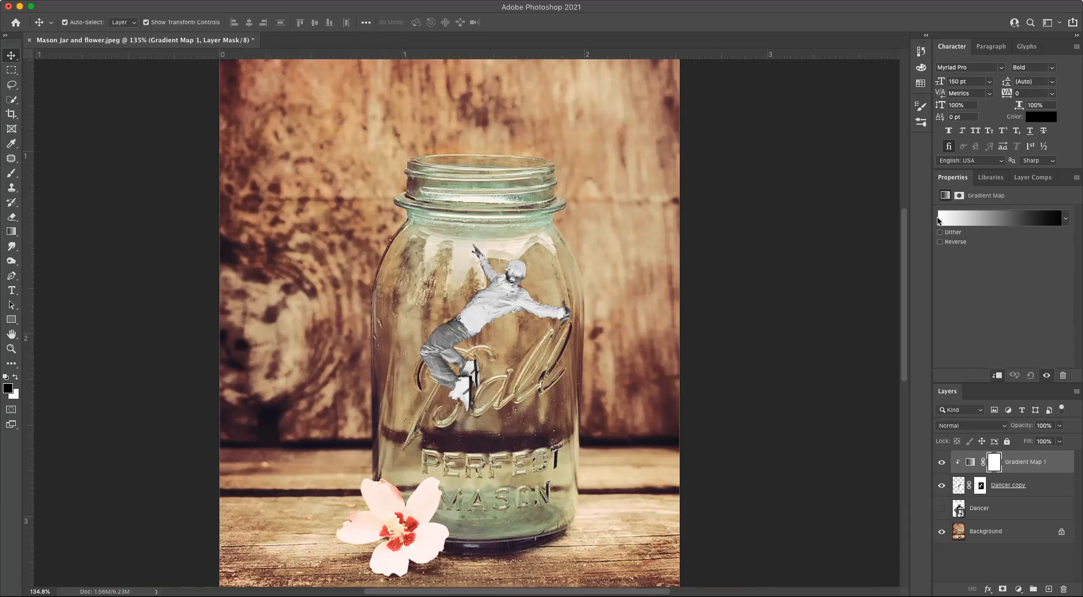
- Change the gradient map's white color stop at location 0% to a very dark red
click(991, 221)
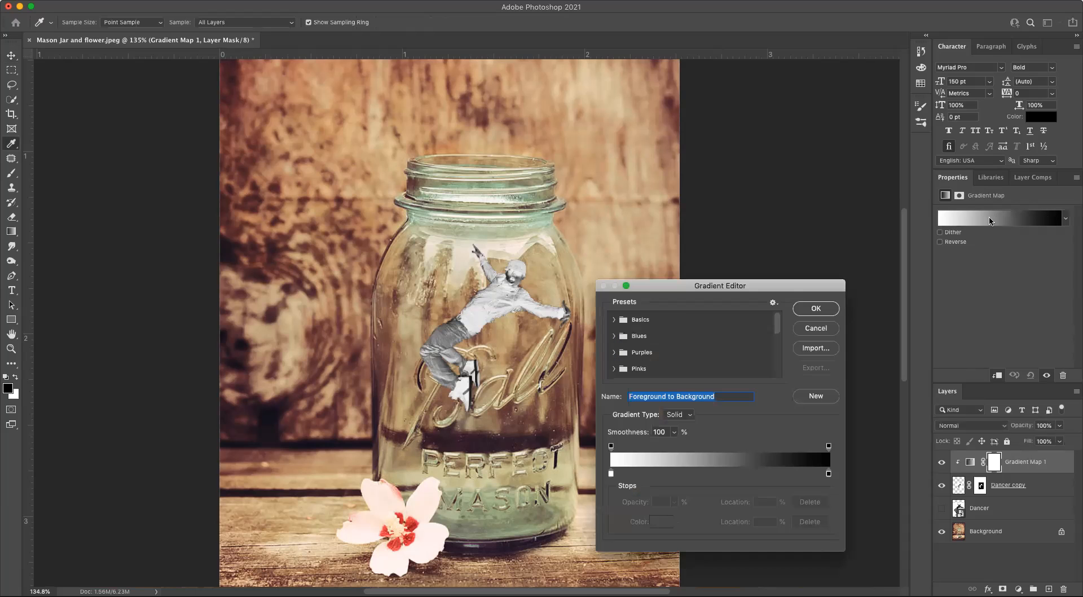
drag(783, 290, 799, 153)
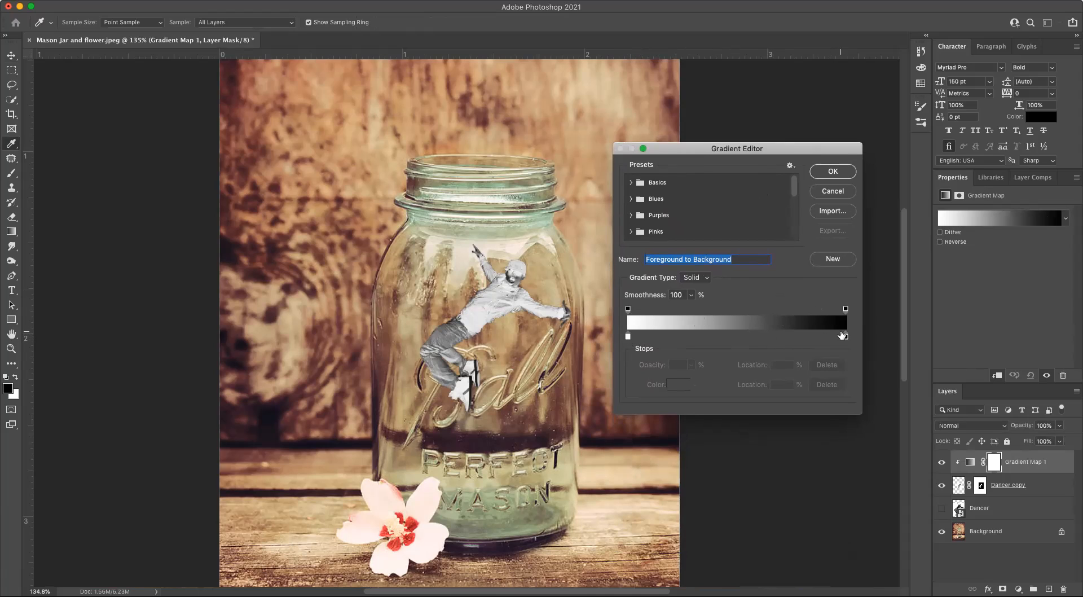
double_click(627, 337)
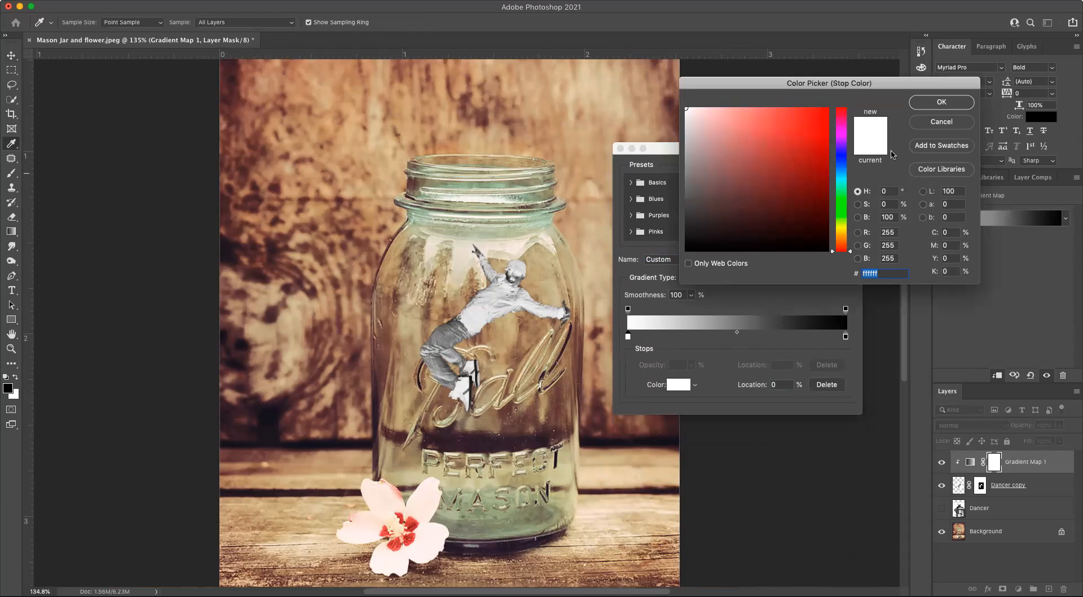
mouse_move(815, 163)
mouse_down()
mouse_move(821, 211)
mouse_move(805, 221)
mouse_move(821, 217)
mouse_up()
click(941, 102)
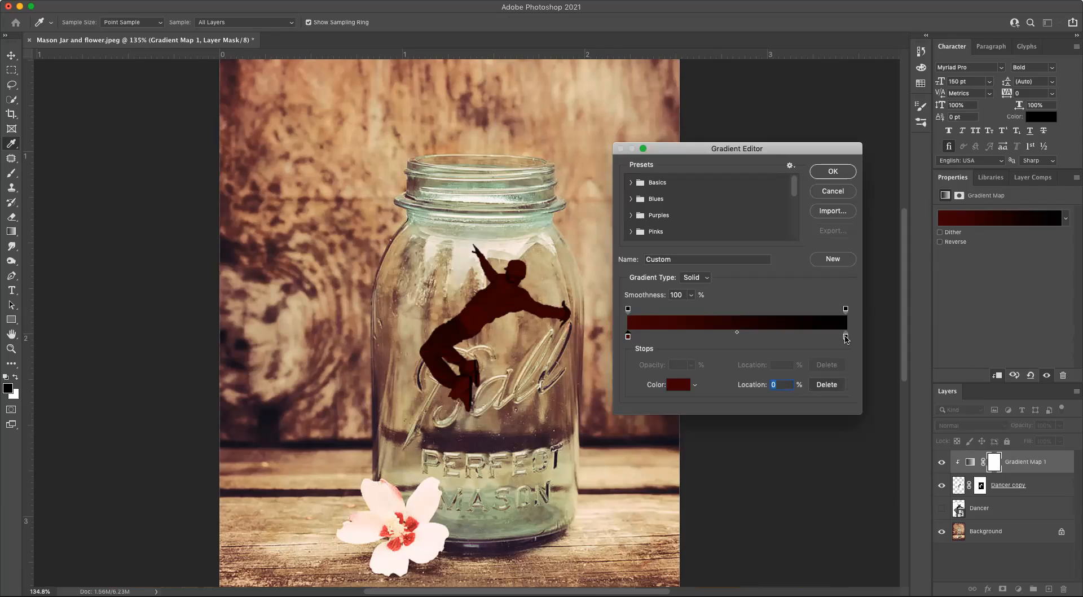
- Change the gradient map's black color stop to a pale yellow at location 99% and apply the edited gradient
click(845, 337)
double_click(845, 336)
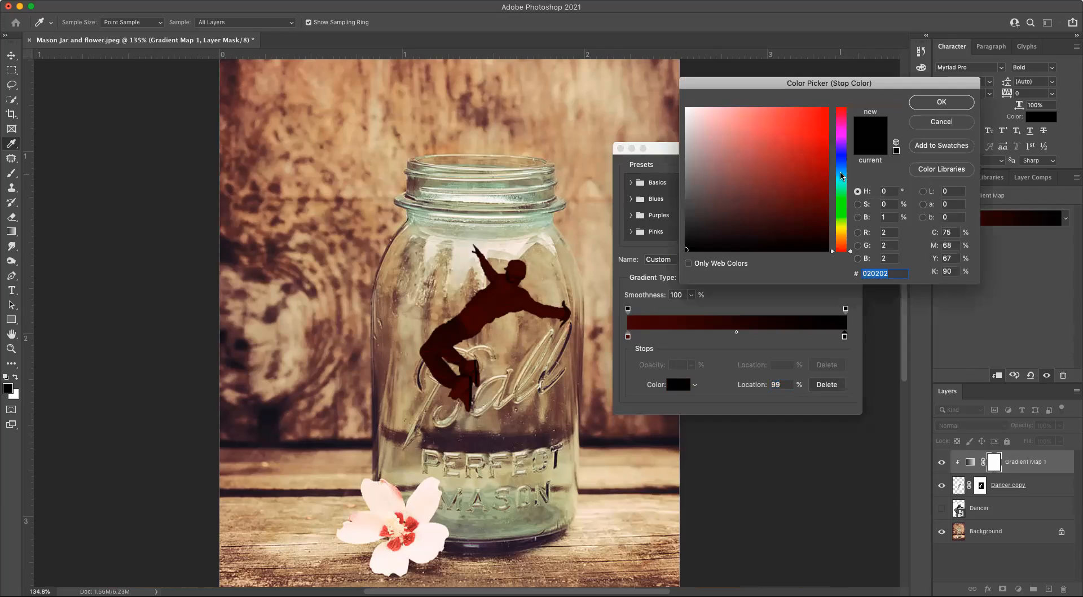
click(840, 231)
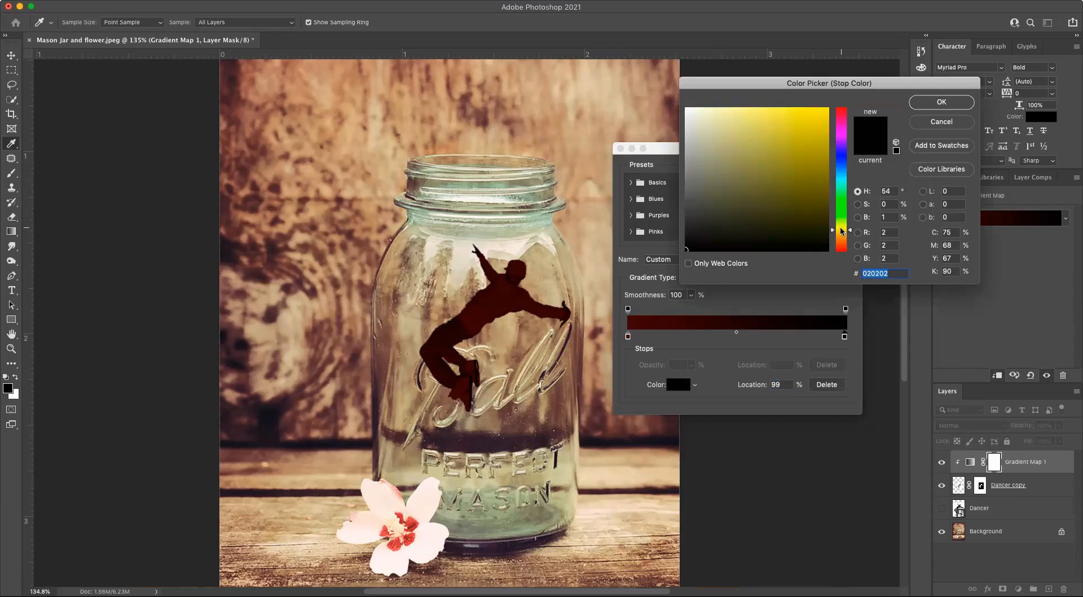
mouse_move(823, 168)
mouse_down()
mouse_move(771, 116)
mouse_move(721, 112)
mouse_up()
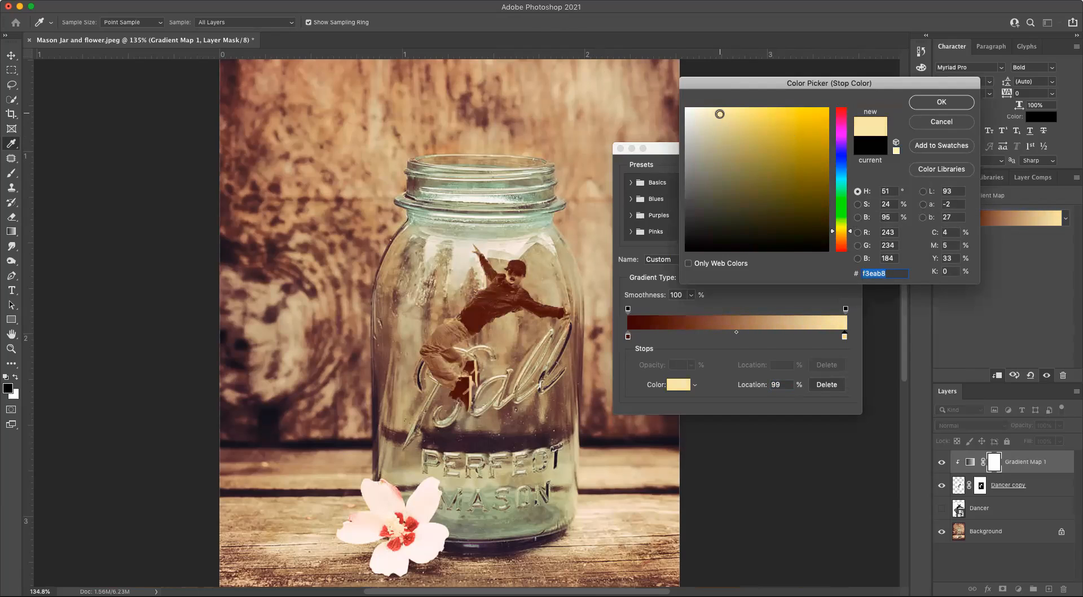
click(943, 103)
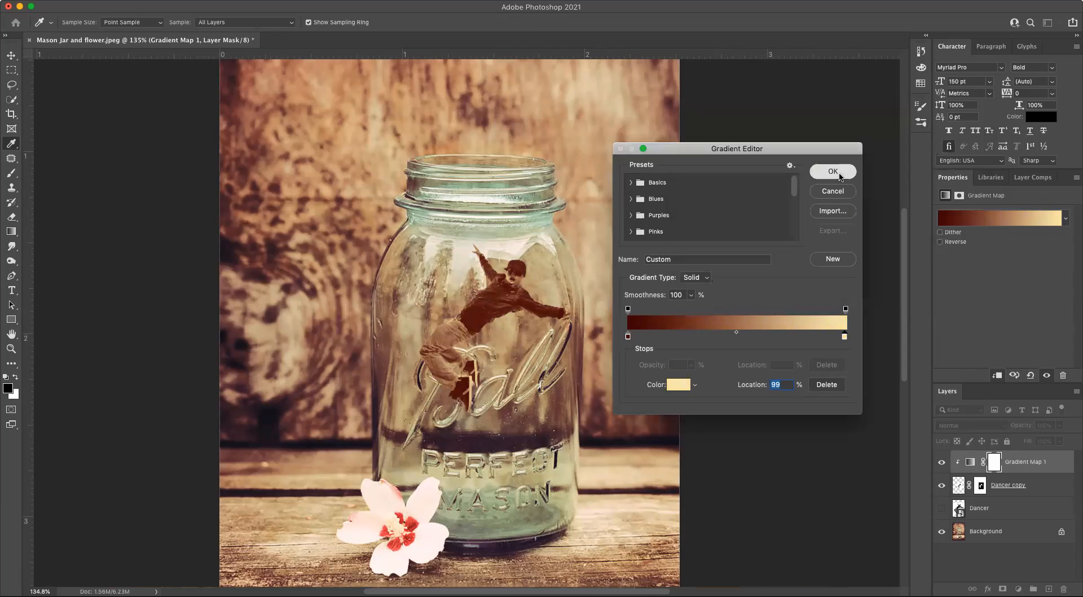
click(838, 171)
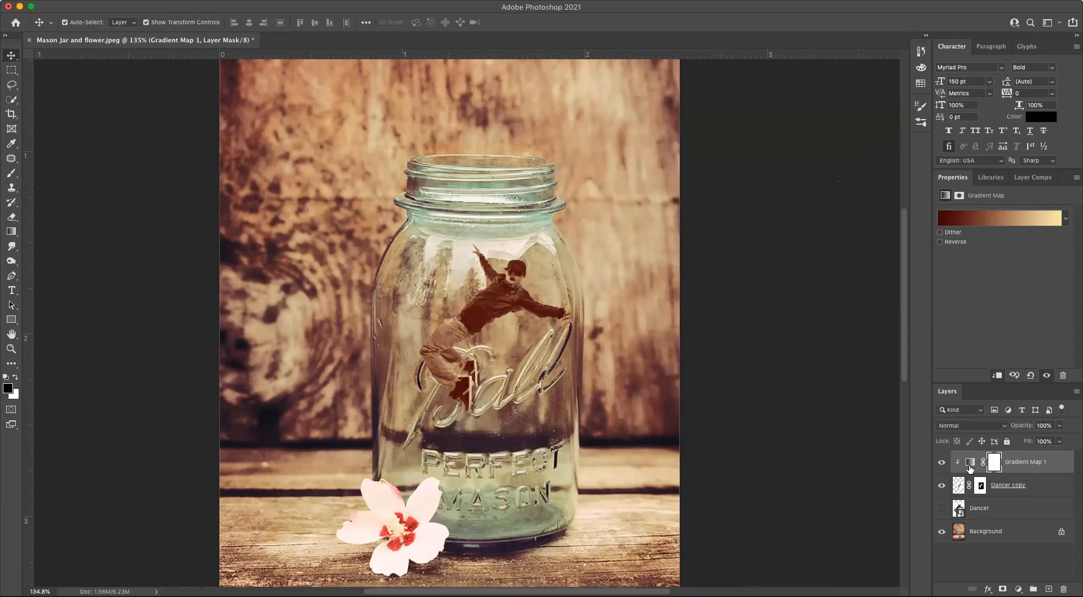
- Lower the Gradient Map layer's opacity to about 51% and deselect the layer
click(1060, 426)
drag(1061, 441, 1041, 443)
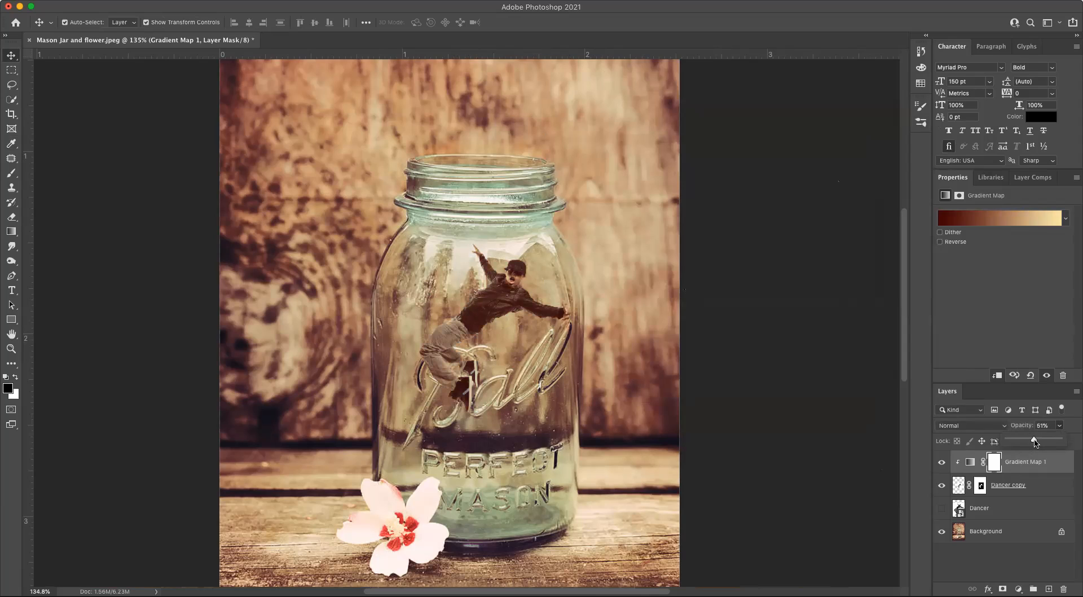
drag(1033, 441, 1032, 440)
click(1025, 570)
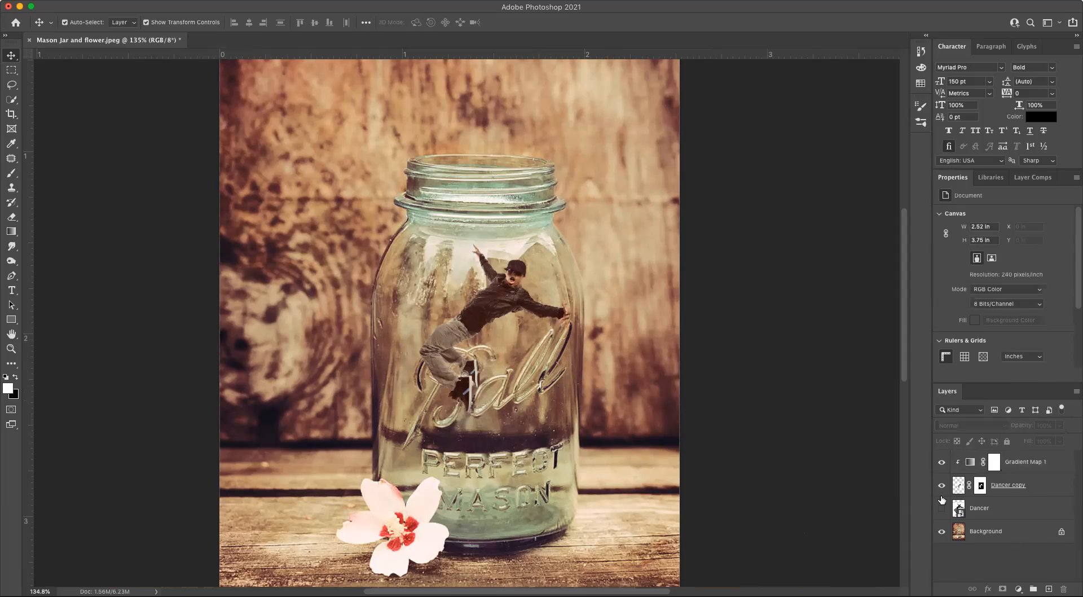
- Make the Dancer copy layer's mask active and choose the Brush tool for painting on it
click(1045, 485)
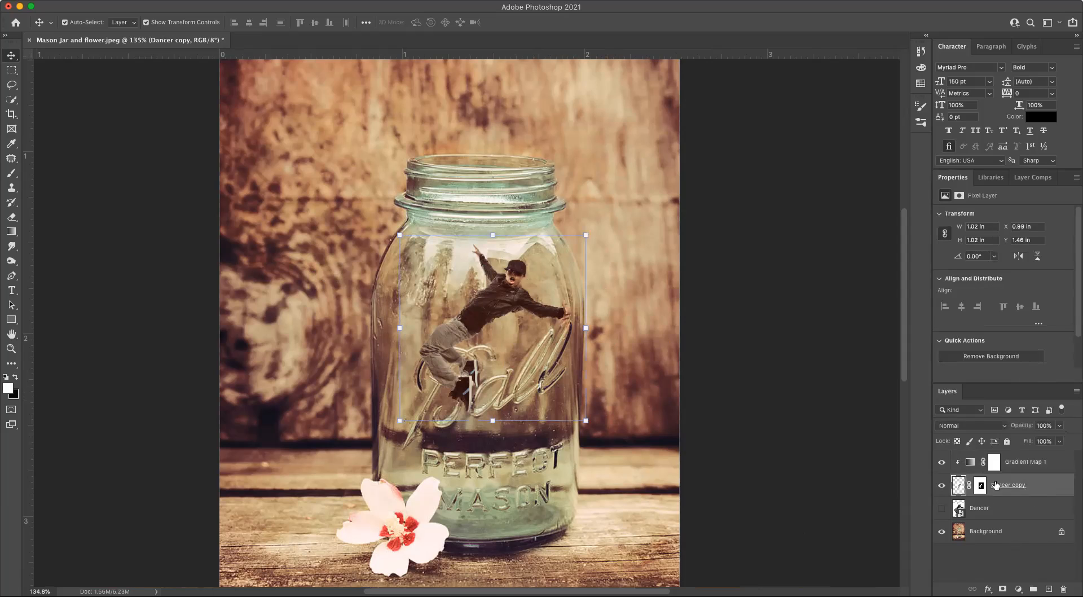
click(979, 484)
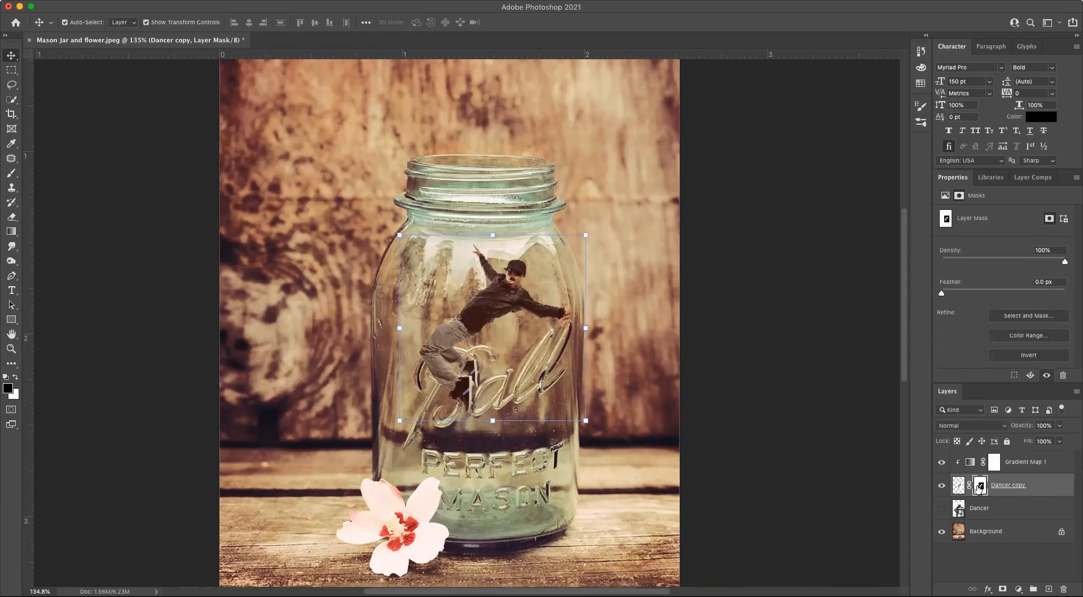
click(958, 484)
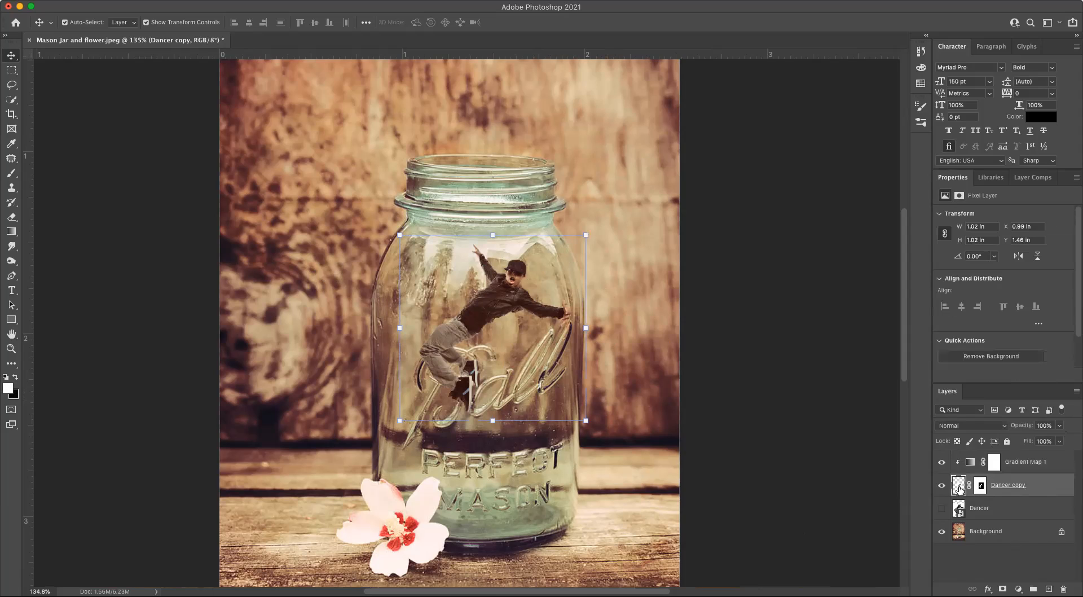
click(980, 484)
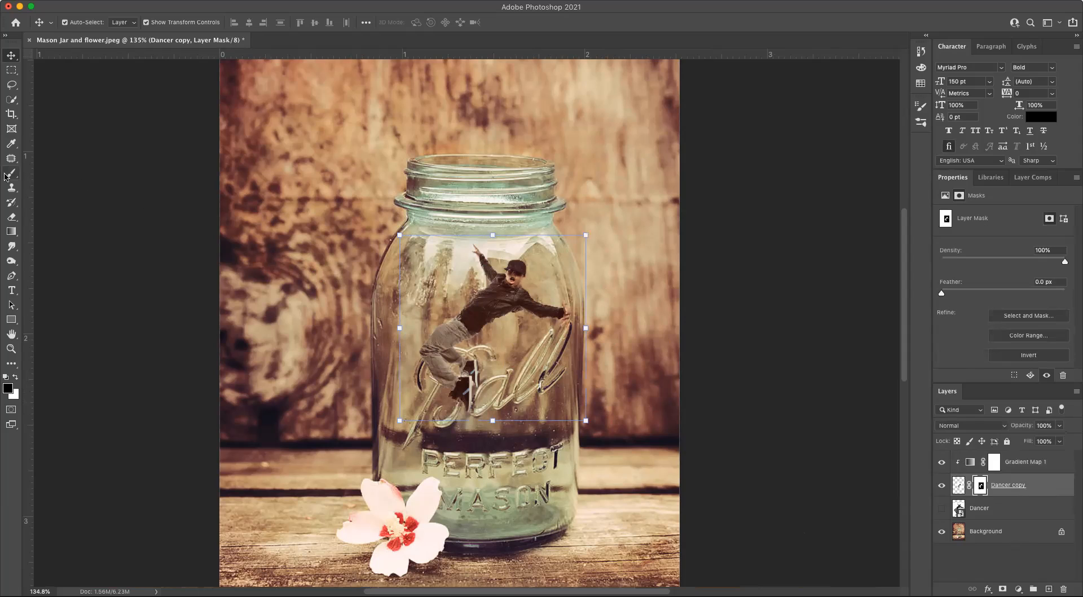
click(9, 175)
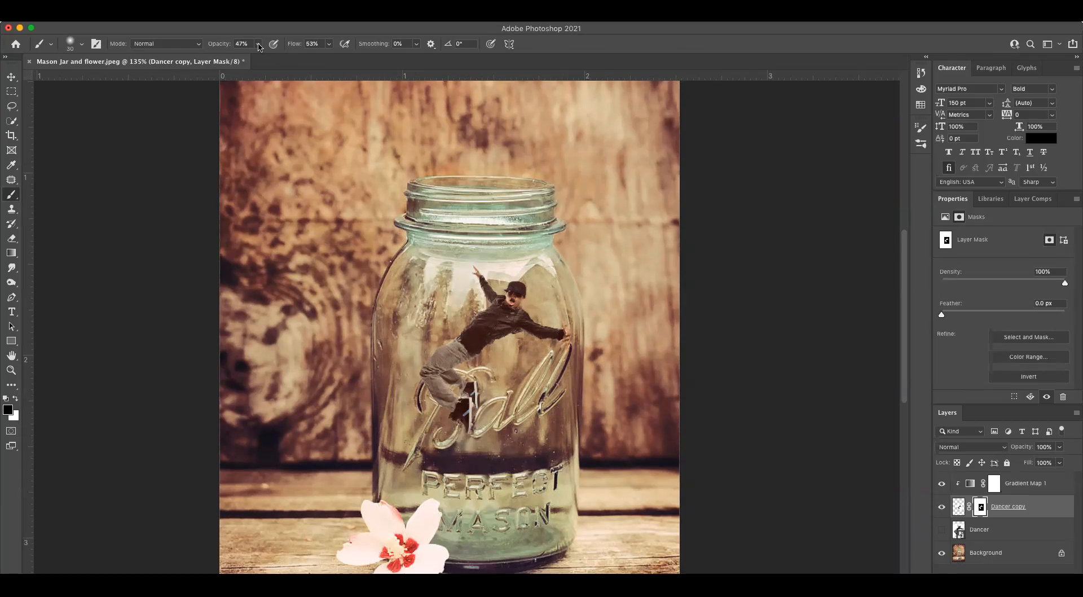
- Set the brush's flow to 60% and its opacity to about 50%
click(257, 45)
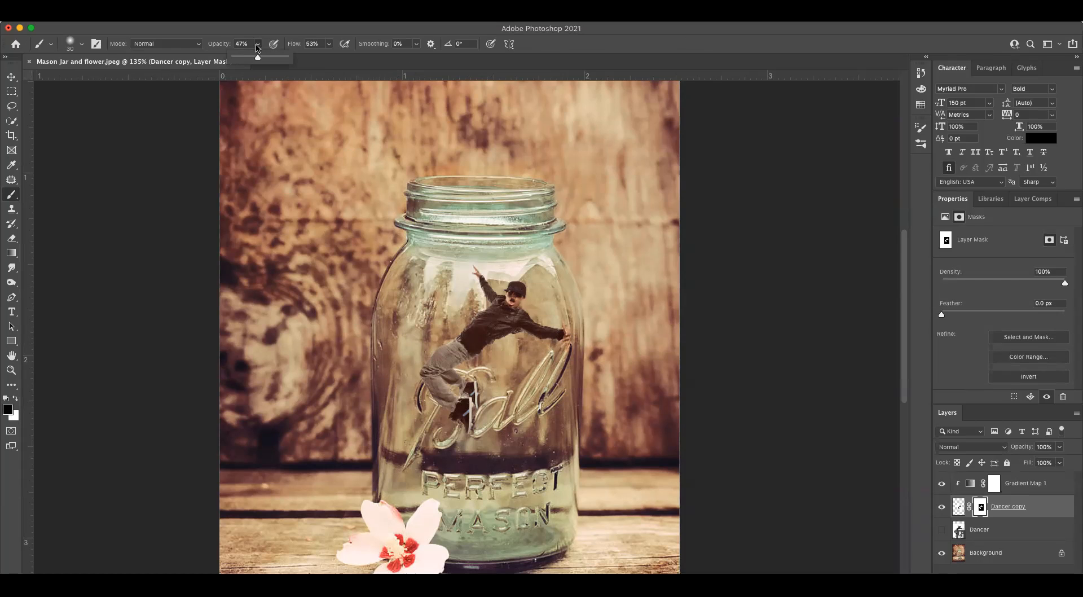
drag(256, 59, 362, 60)
click(329, 45)
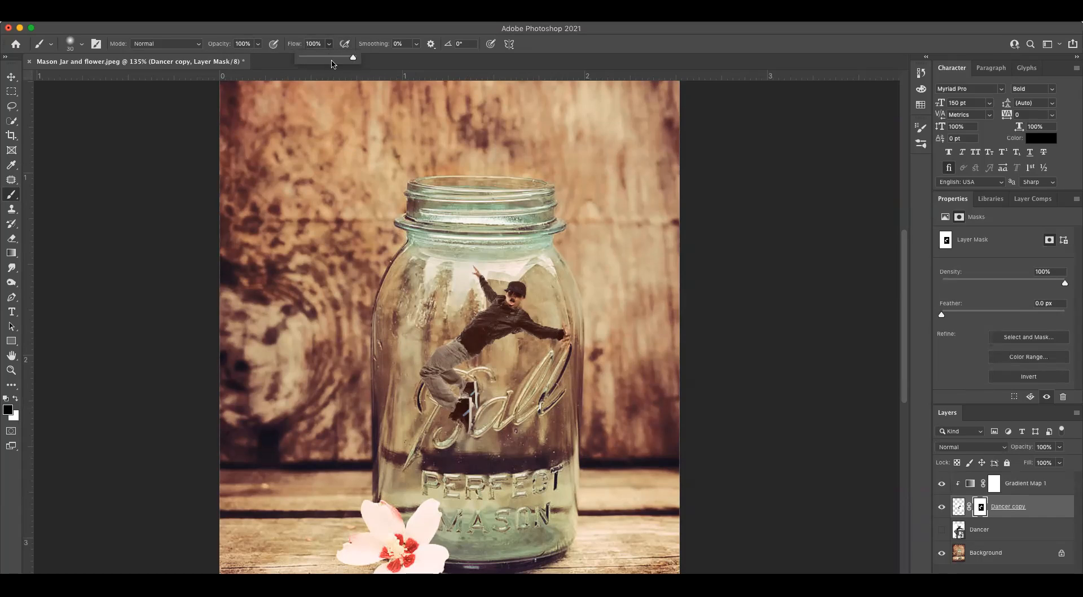
drag(352, 59, 337, 59)
click(233, 33)
click(257, 48)
drag(260, 57, 239, 59)
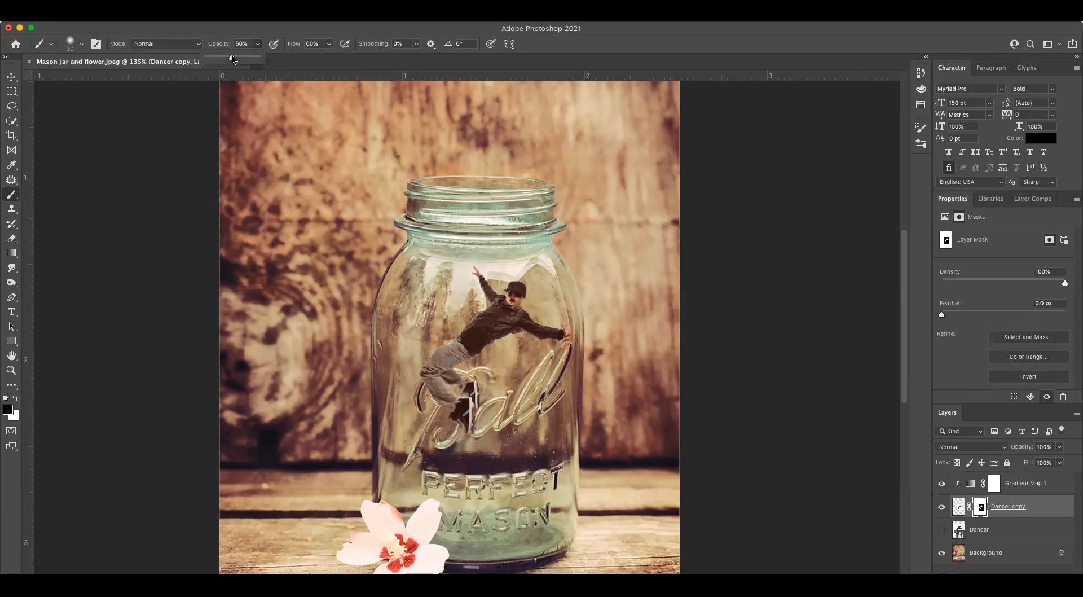
- Fade the dancer's outstretched hands by painting black on the mask and lower the Dancer copy layer's opacity to 70%
click(474, 265)
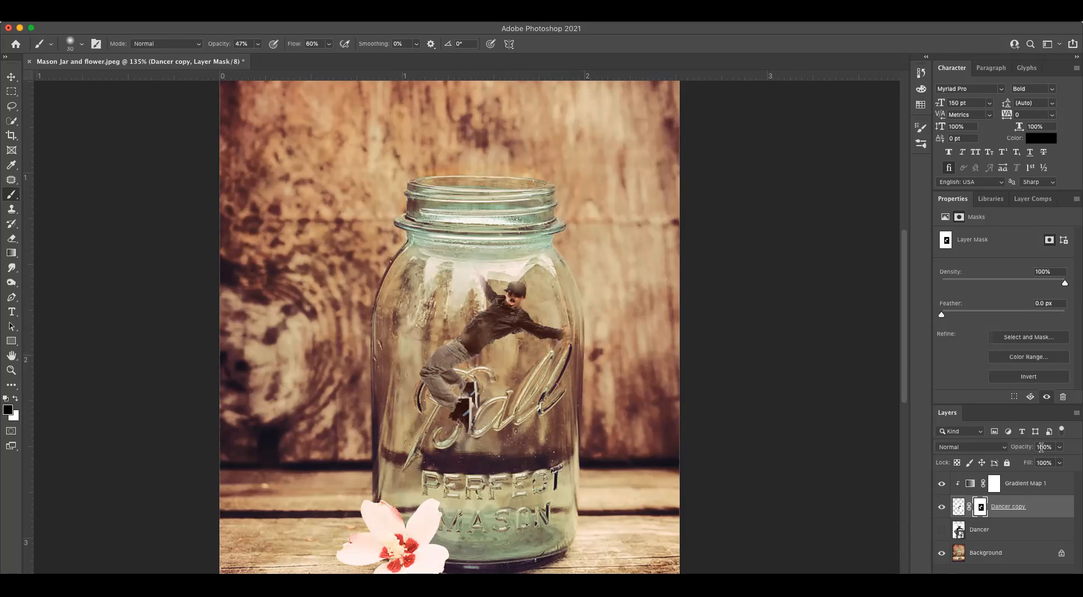
drag(1060, 450, 1043, 462)
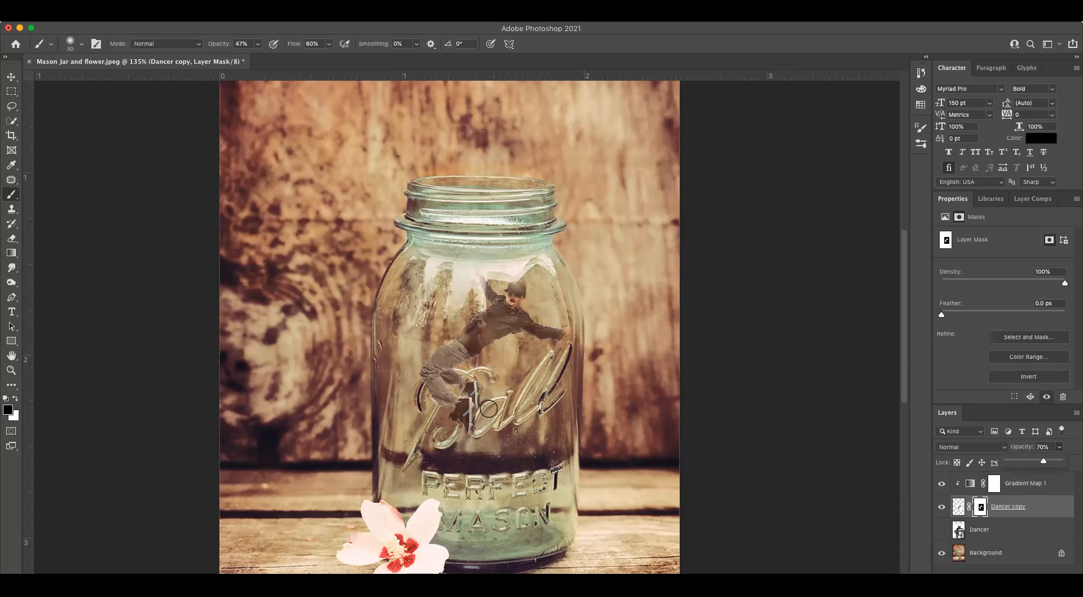
- Set the brush's opacity to 78% and its flow to 82%
click(257, 44)
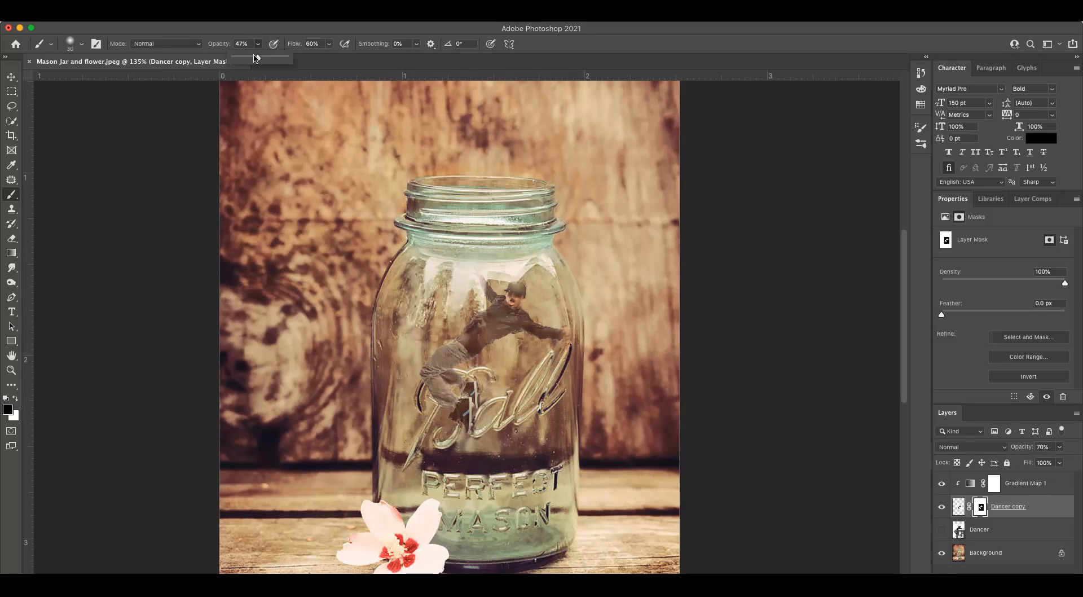
drag(262, 59, 272, 61)
click(329, 44)
drag(333, 58, 340, 58)
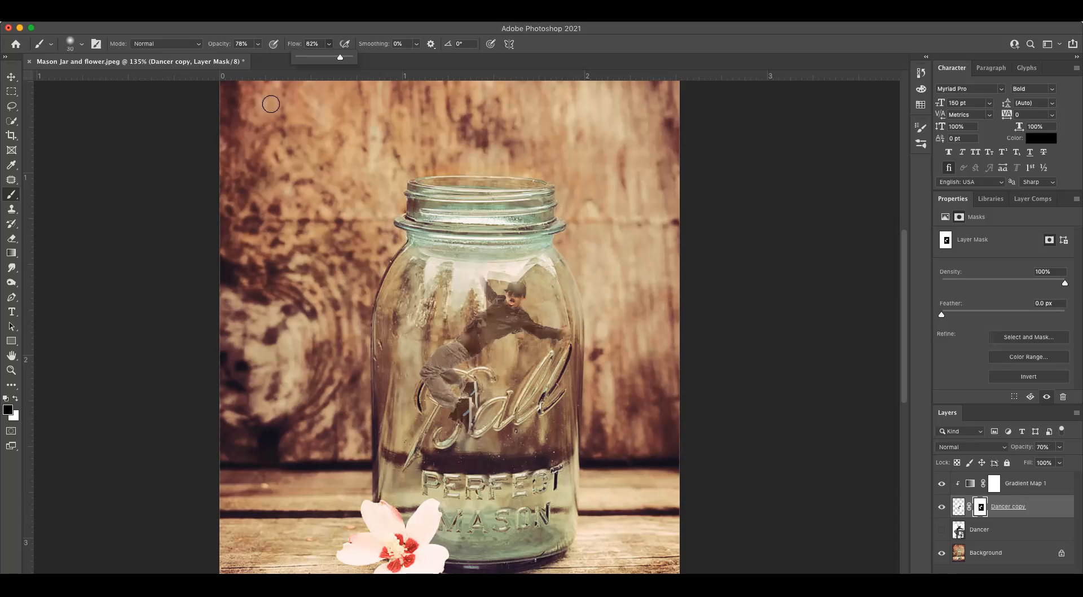
- Mask the dancer's legs around the embossed Ball lettering with a 9 px brush and restore the Dancer copy layer's opacity to 100%
key(bracketleft)
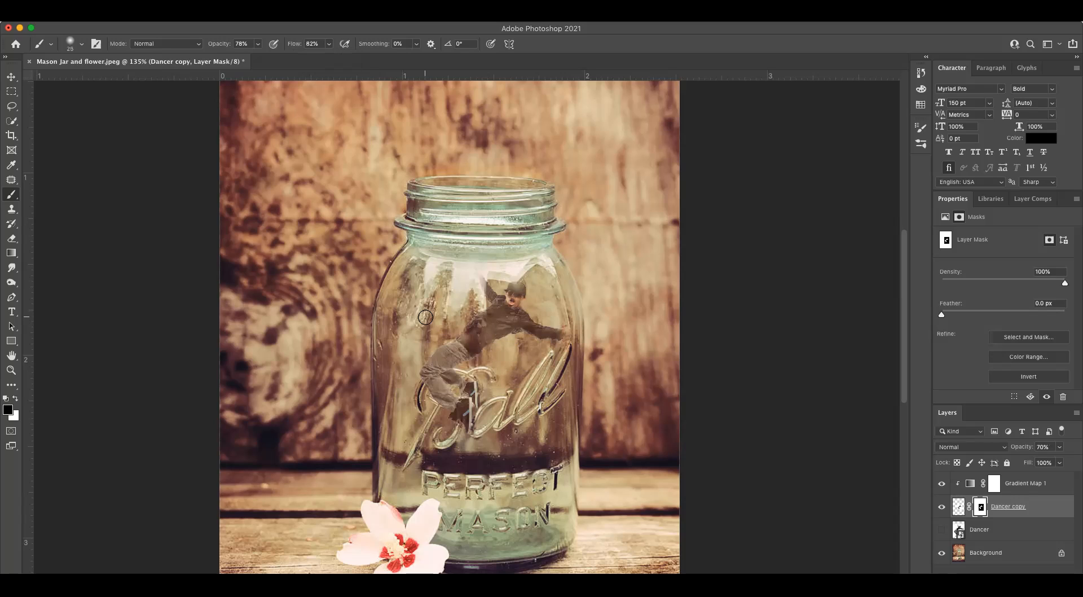
key(bracketleft)
key(bracketleft)
key(bracketleft)
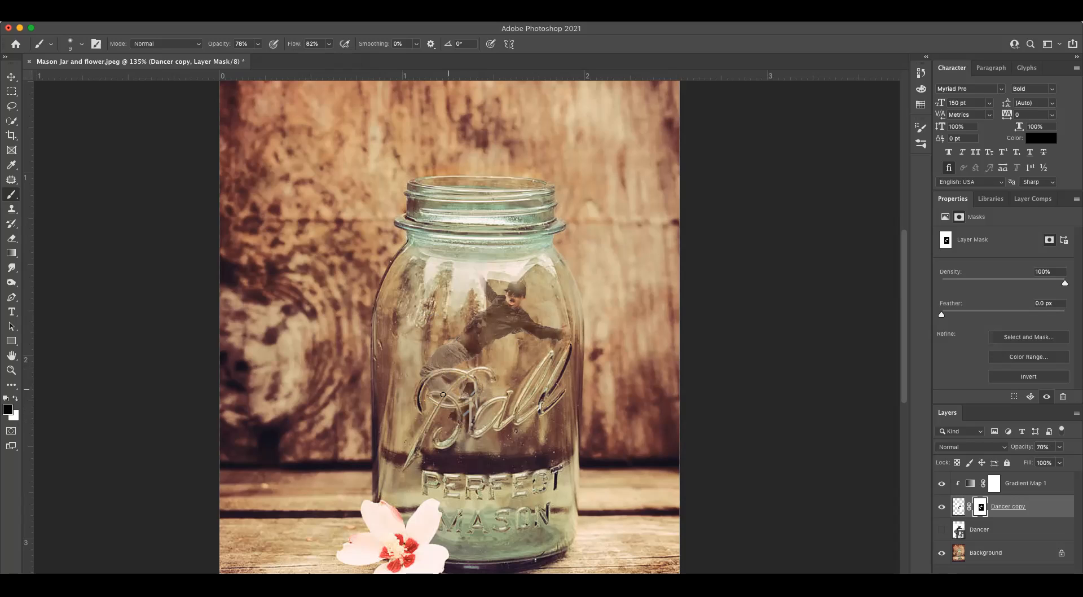
click(1059, 446)
drag(1060, 461, 1075, 462)
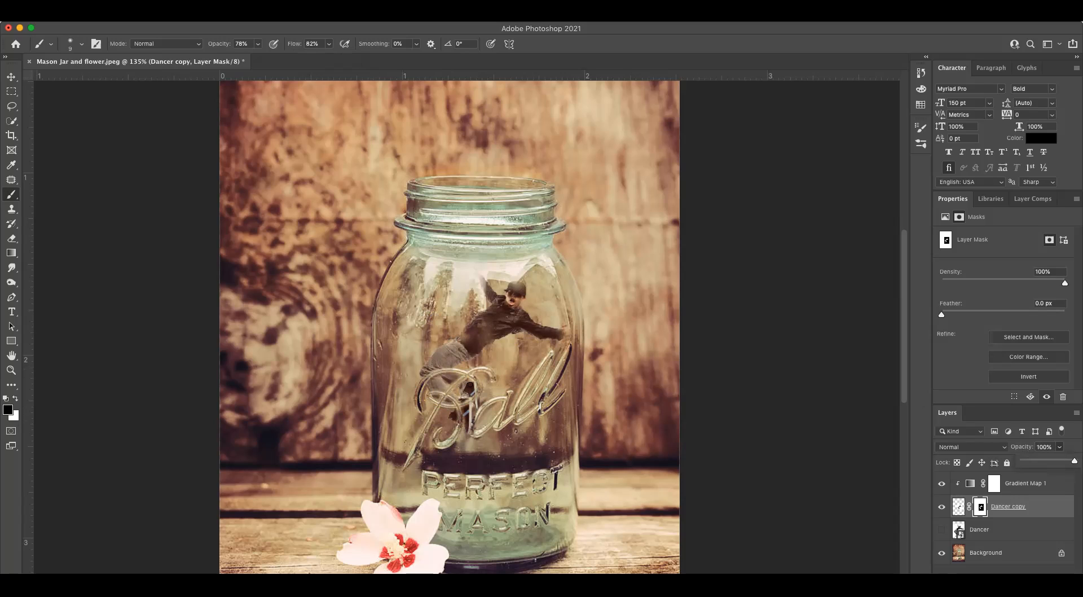
- Lightly fade the dancer's torso on the mask with a 25 px black brush at 17% opacity
key(bracketright)
key(bracketright)
key(bracketright)
key(bracketright)
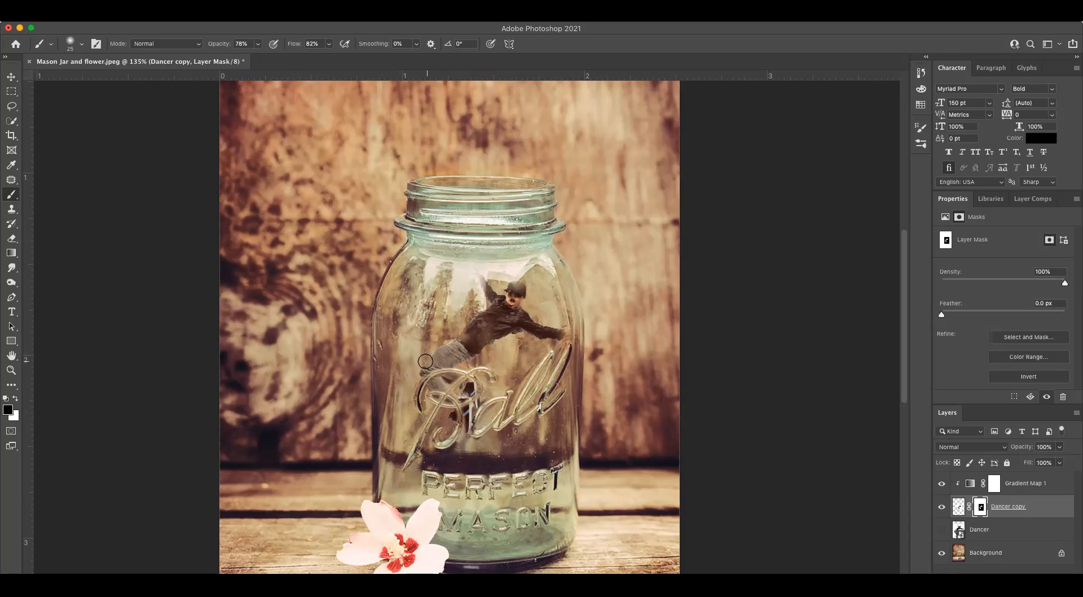
click(258, 44)
drag(255, 58, 225, 58)
click(539, 353)
drag(484, 316, 496, 352)
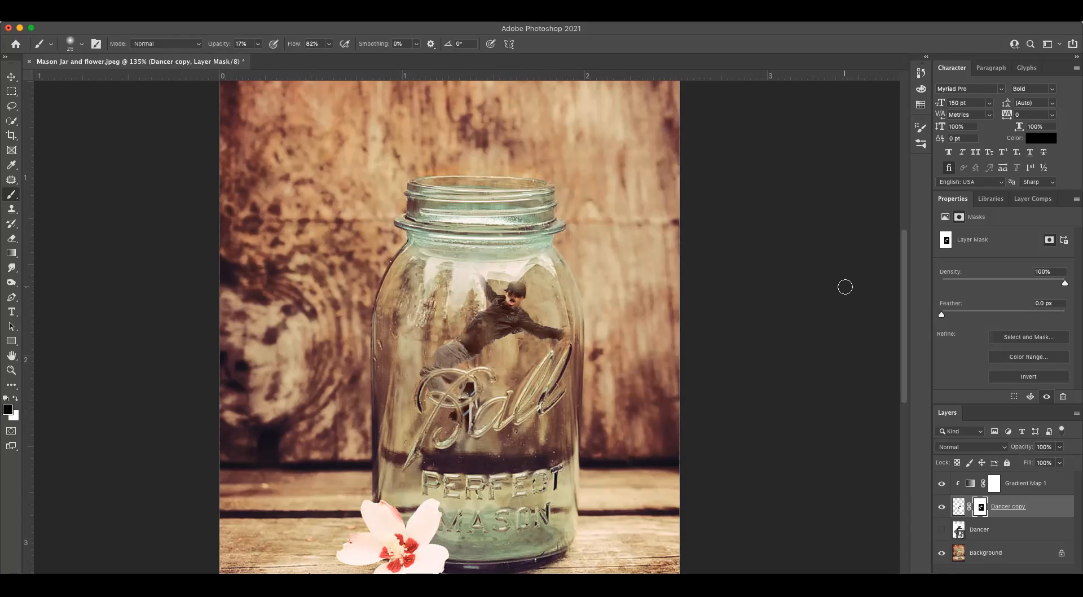
scroll(869, 301, down, 2)
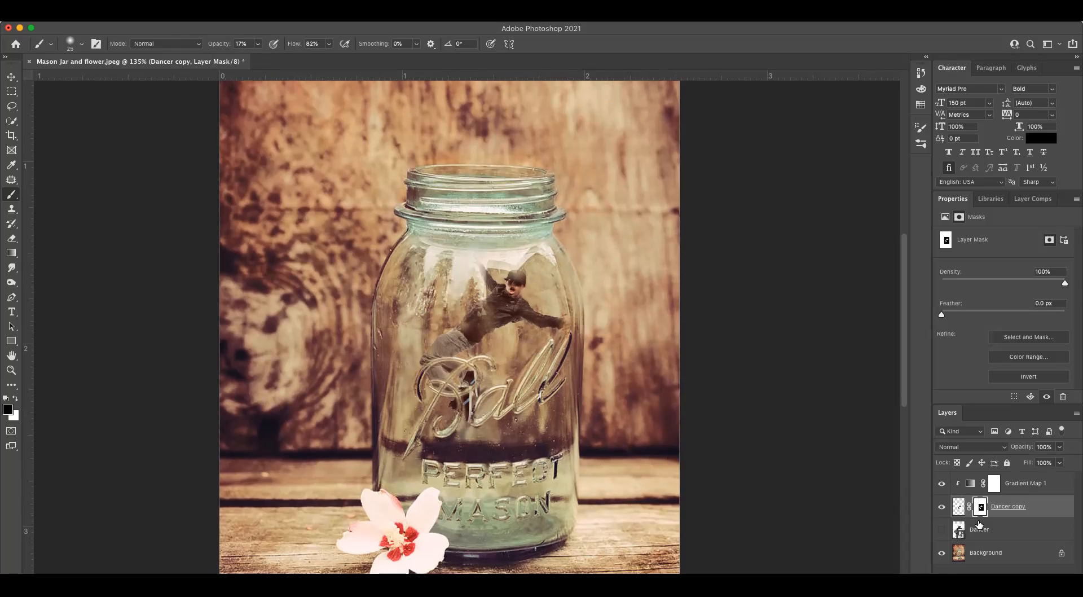
- Duplicate the Gradient Map 1 layer above the dancer
click(1025, 488)
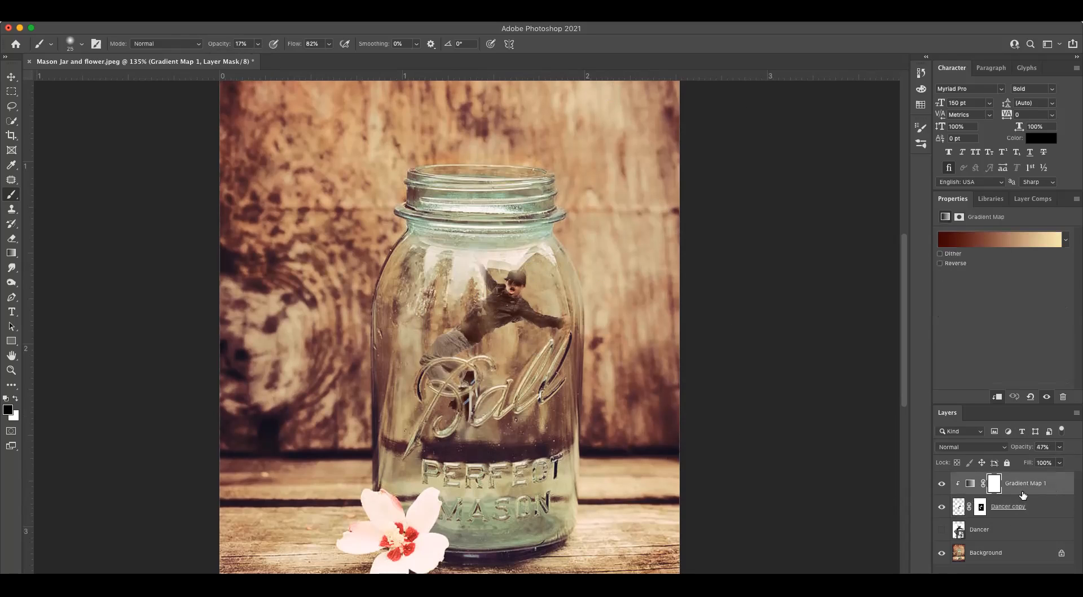
right_click(1054, 484)
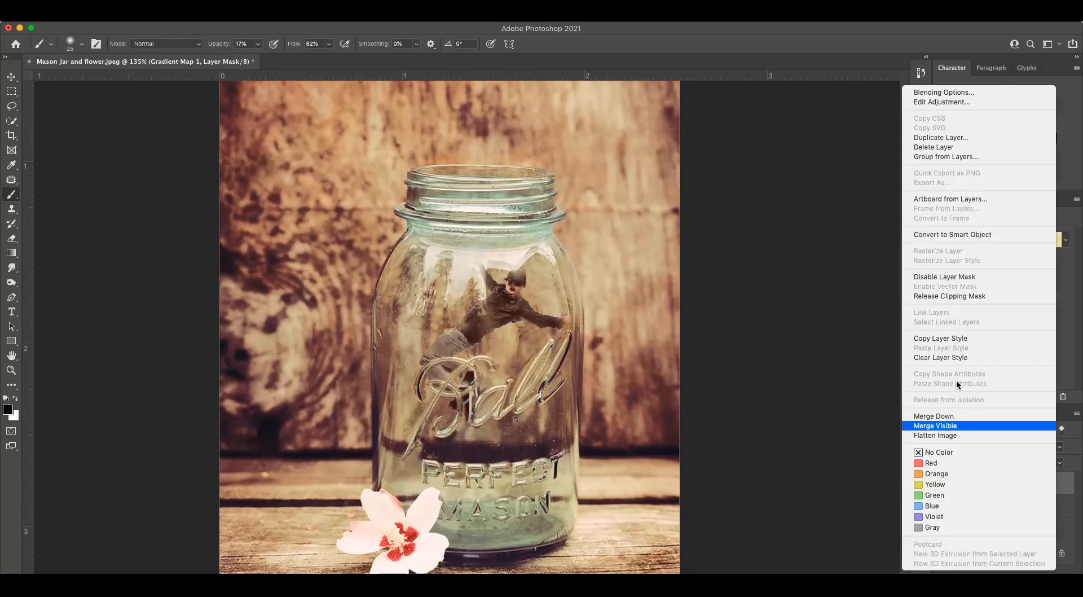
click(923, 137)
click(704, 231)
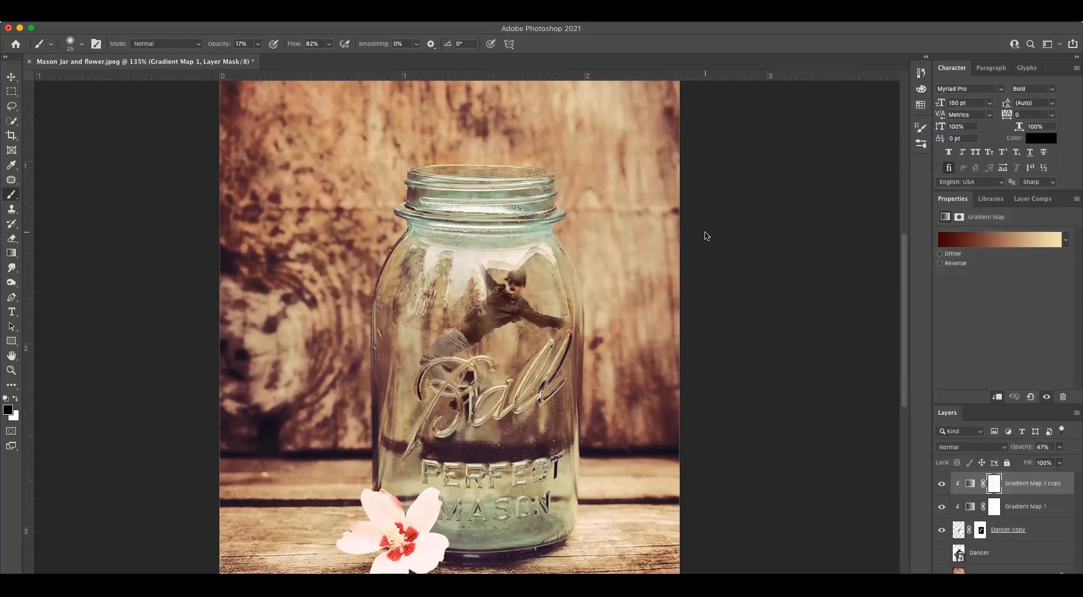
- Release the duplicated gradient map's clipping mask so it tones the whole image and lower its opacity to 14%
right_click(1058, 485)
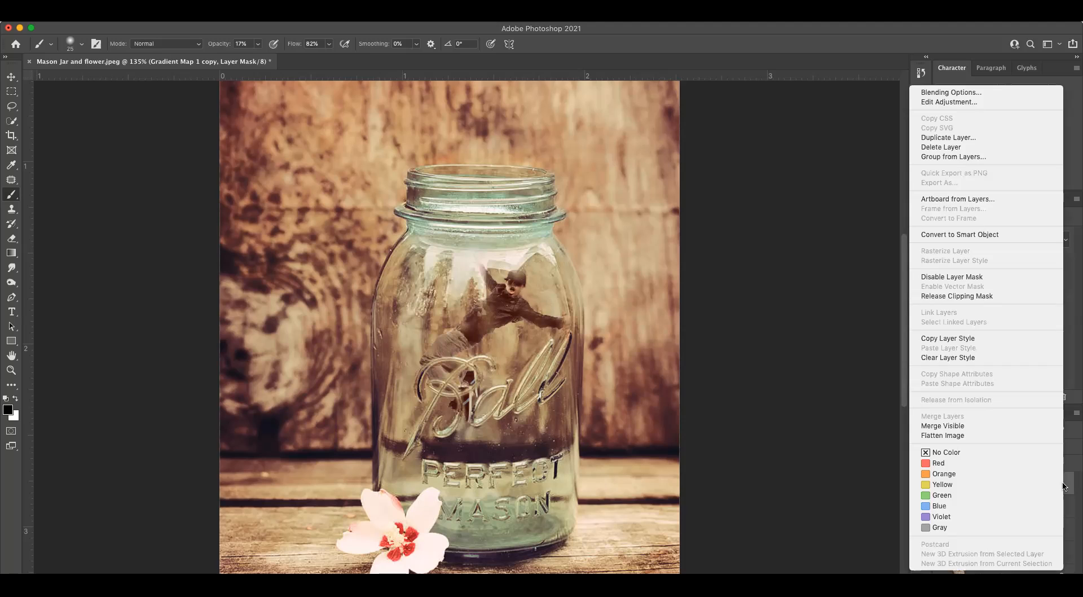
click(957, 297)
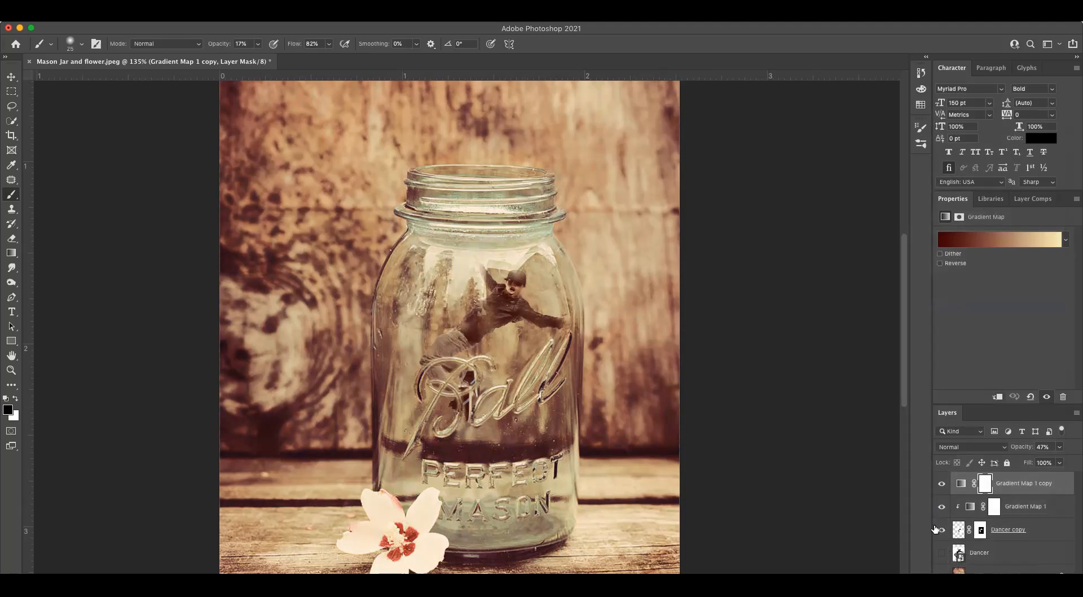
click(1059, 448)
mouse_move(1052, 461)
mouse_down()
mouse_move(1074, 460)
mouse_move(1032, 462)
mouse_up()
scroll(727, 369, down, 3)
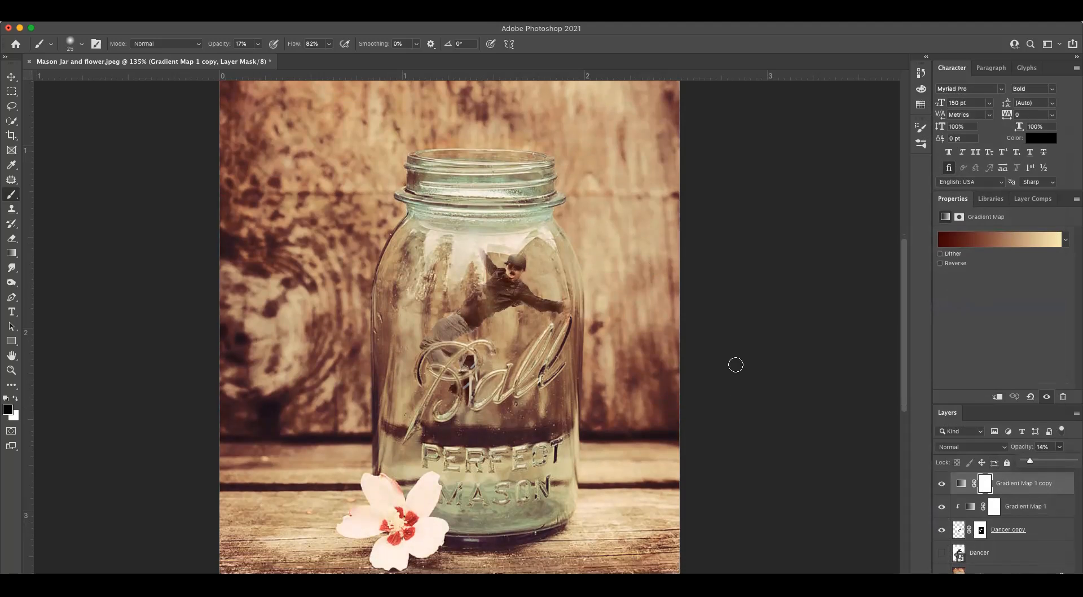
scroll(740, 365, down, 2)
scroll(740, 366, up, 3)
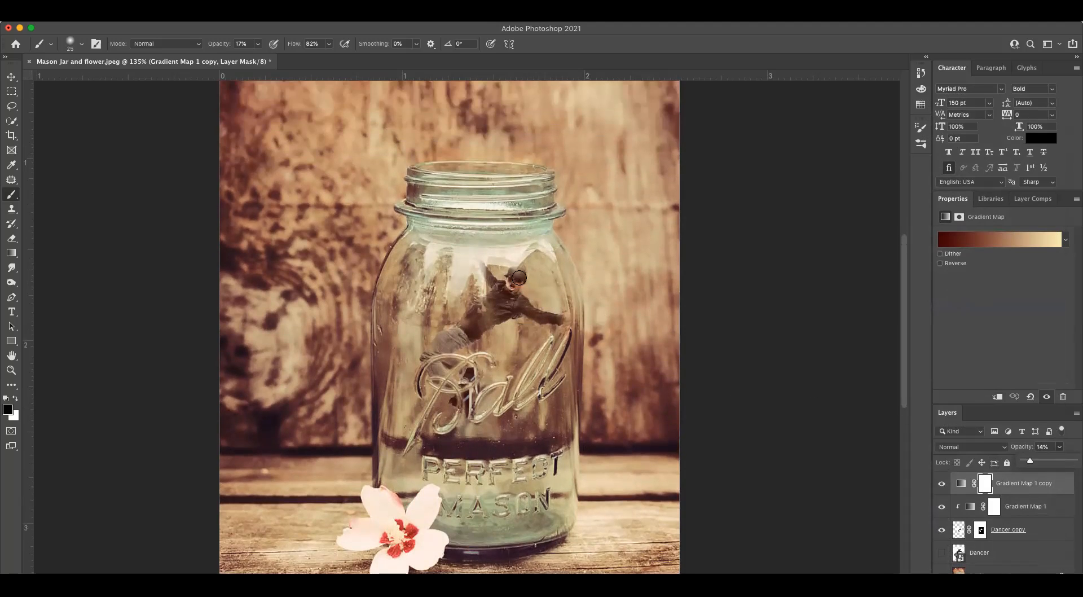
- Paint white on the Dancer copy layer's mask over the dancer's head and chest, reducing the brush to 10 px for fine touch-ups
click(981, 530)
click(16, 399)
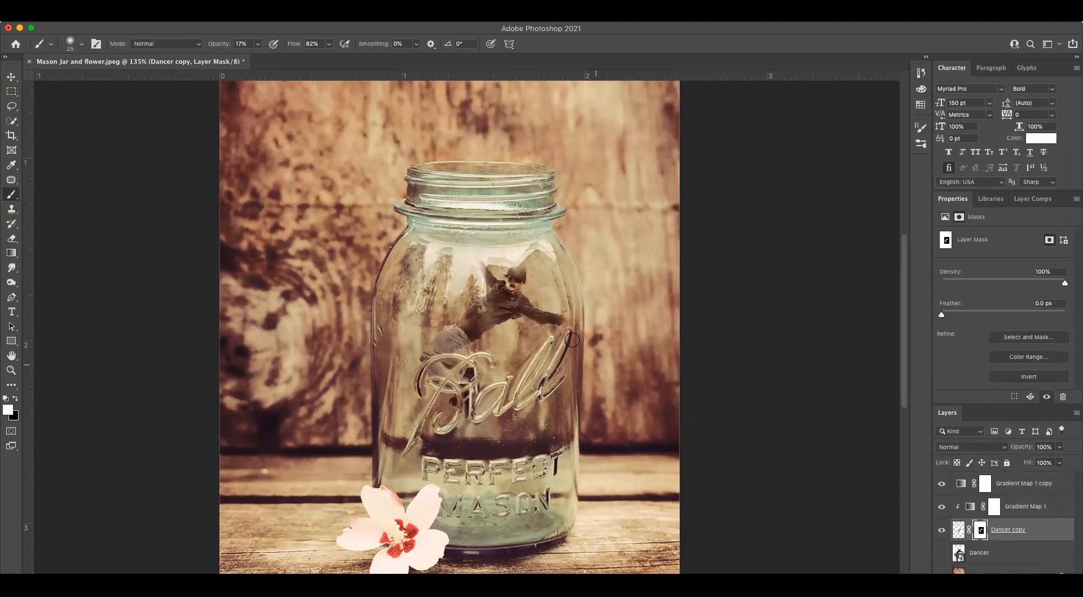
mouse_move(510, 293)
mouse_down()
mouse_move(517, 276)
mouse_move(522, 290)
mouse_move(515, 272)
mouse_up()
key(x)
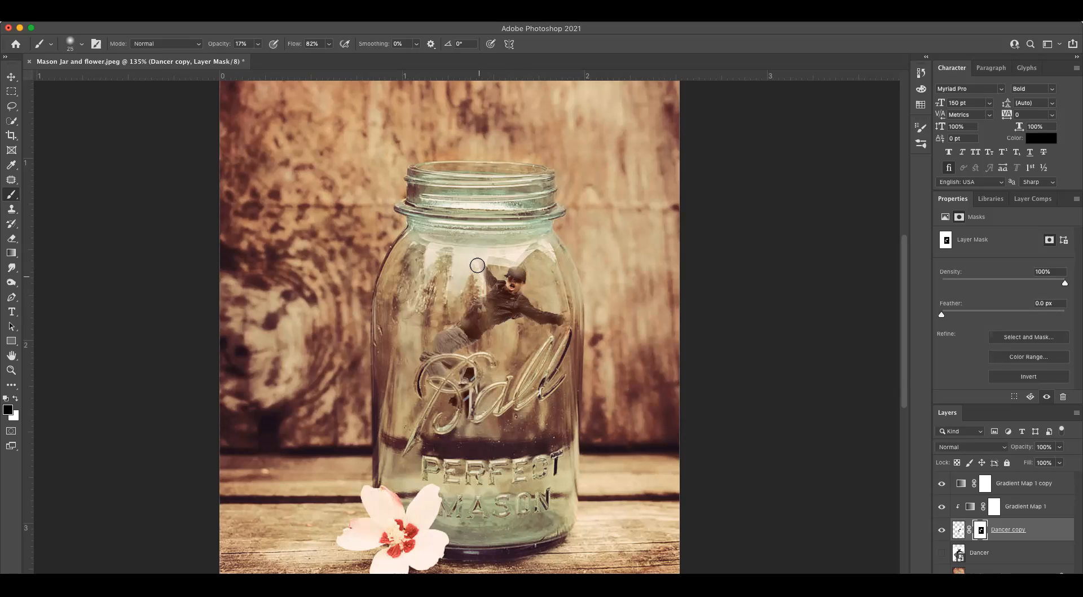
key(bracketleft)
key(bracketleft)
key(bracketleft)
key(x)
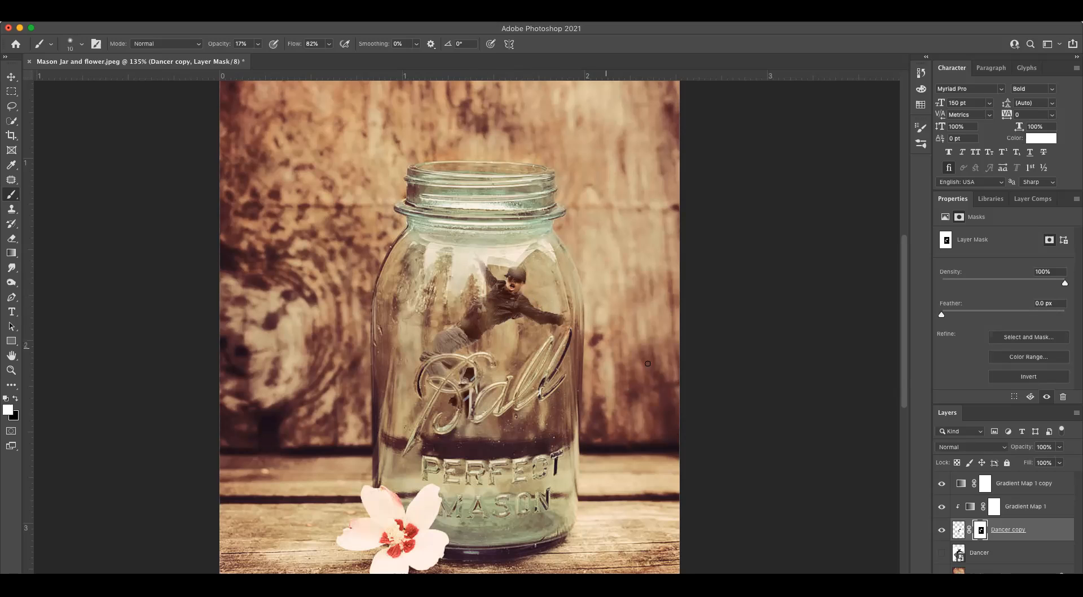
scroll(815, 378, down, 3)
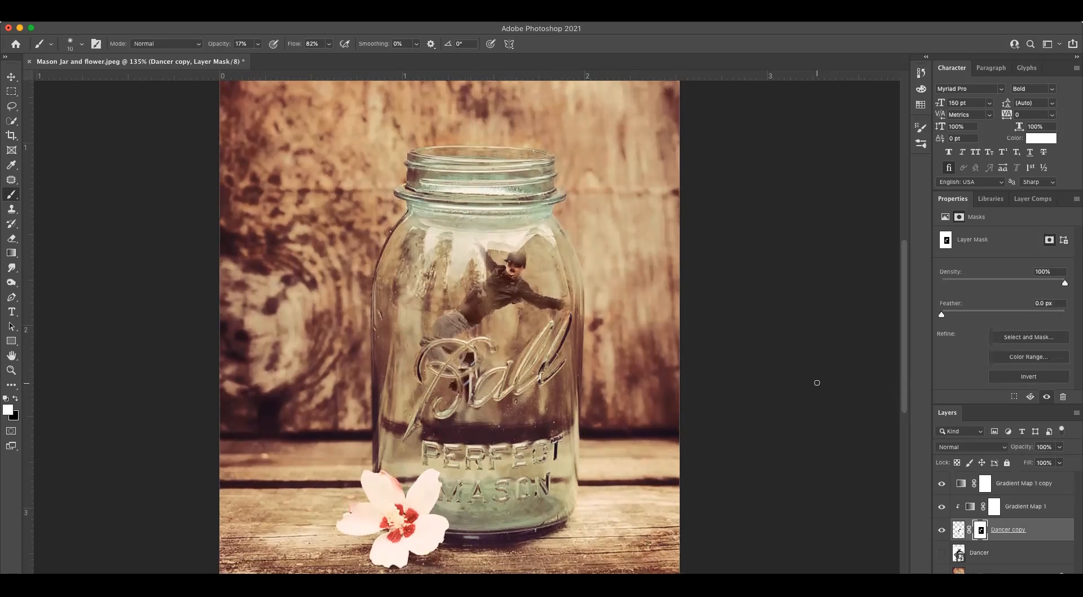
scroll(816, 383, up, 3)
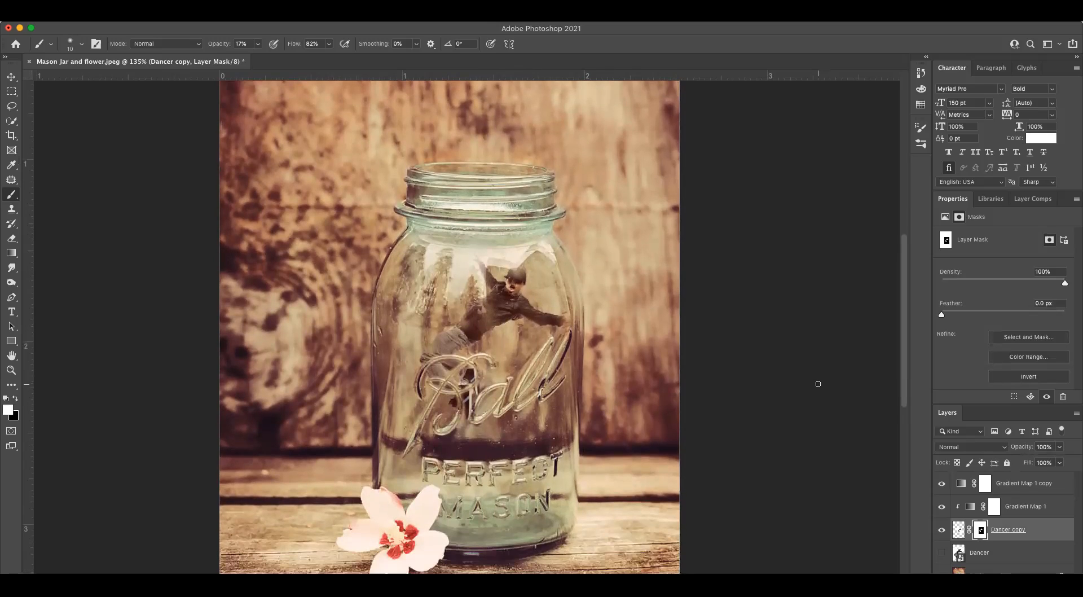
scroll(818, 384, down, 3)
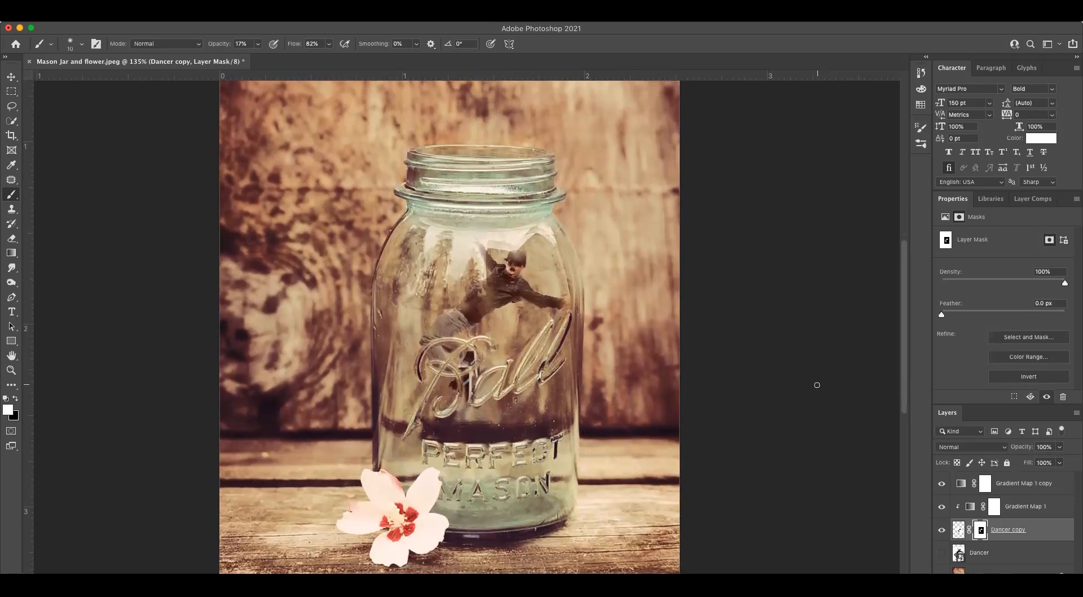